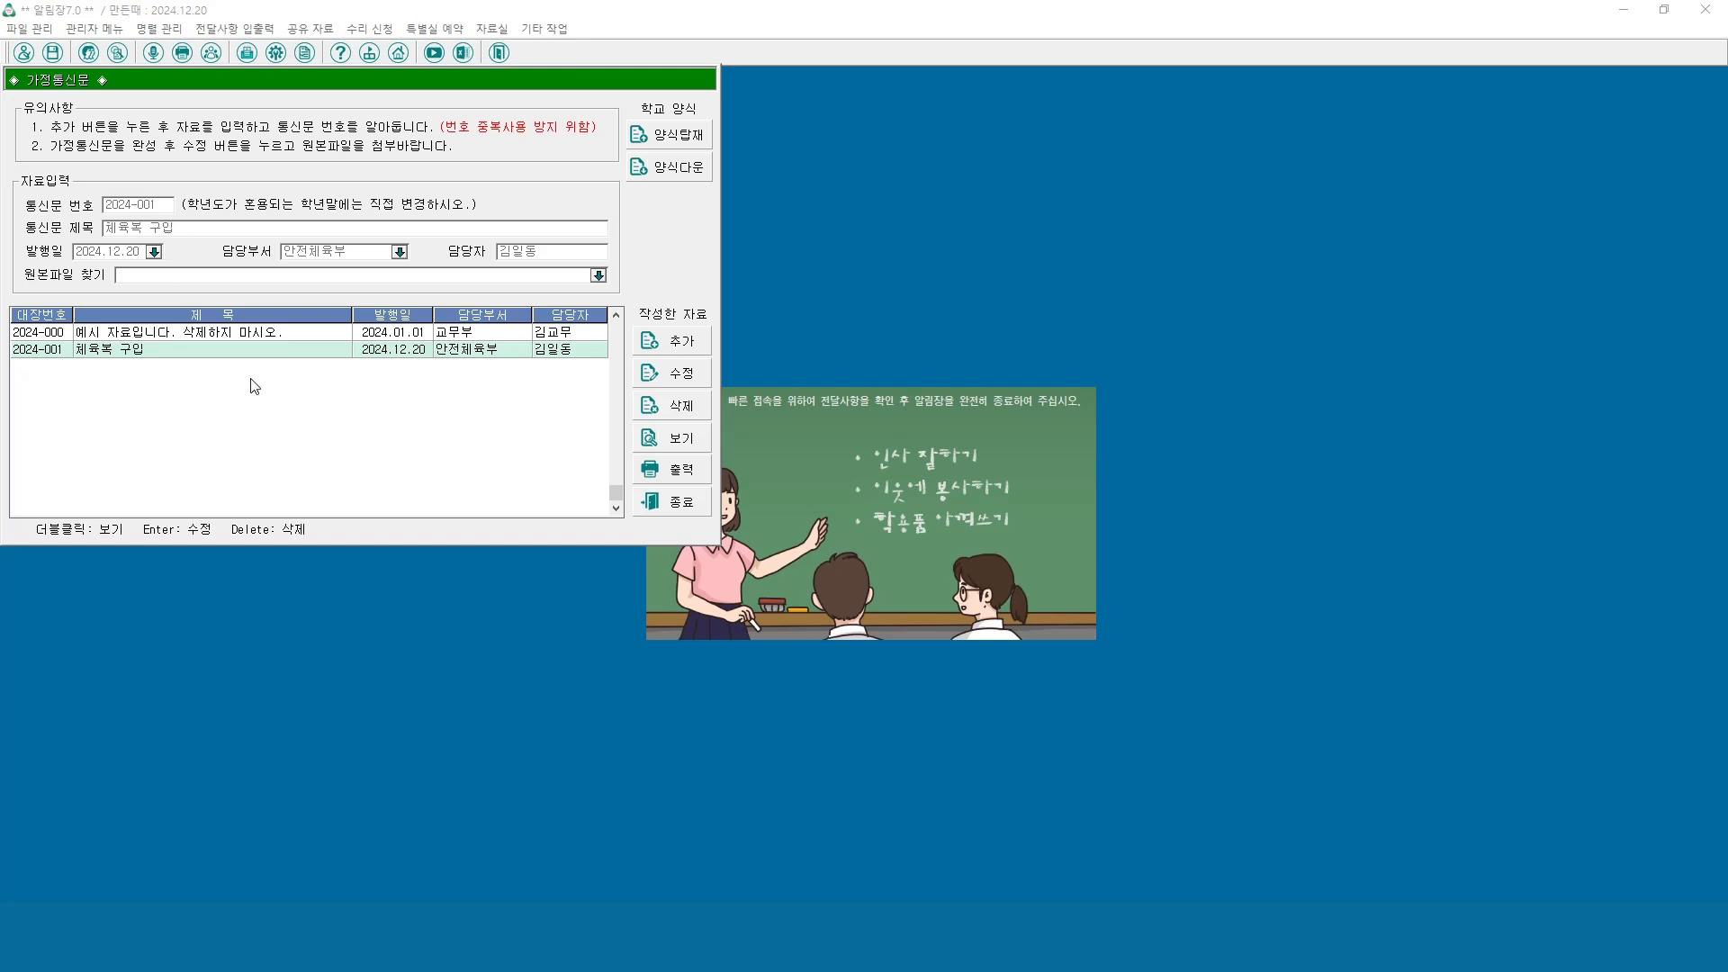
# Edit newsletter 2024-001 (체육복 구입), attach 신입생 체육복.HWP as its original file, and save the entry.
pyautogui.click(687, 378)
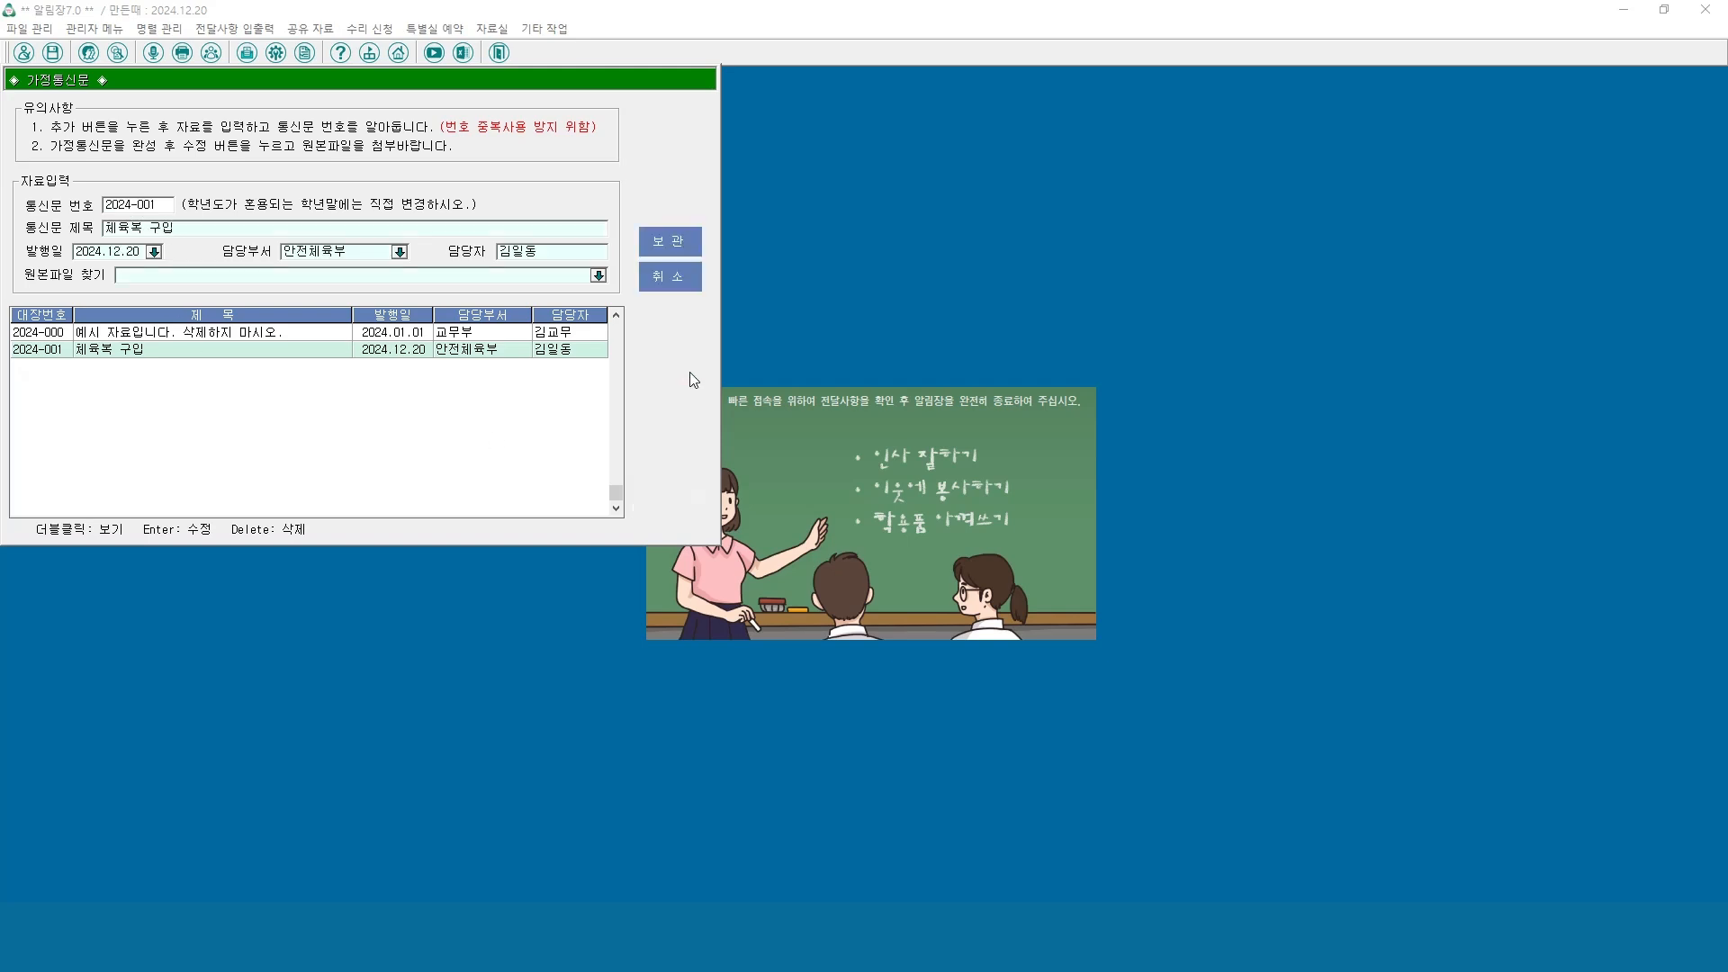
pyautogui.click(598, 275)
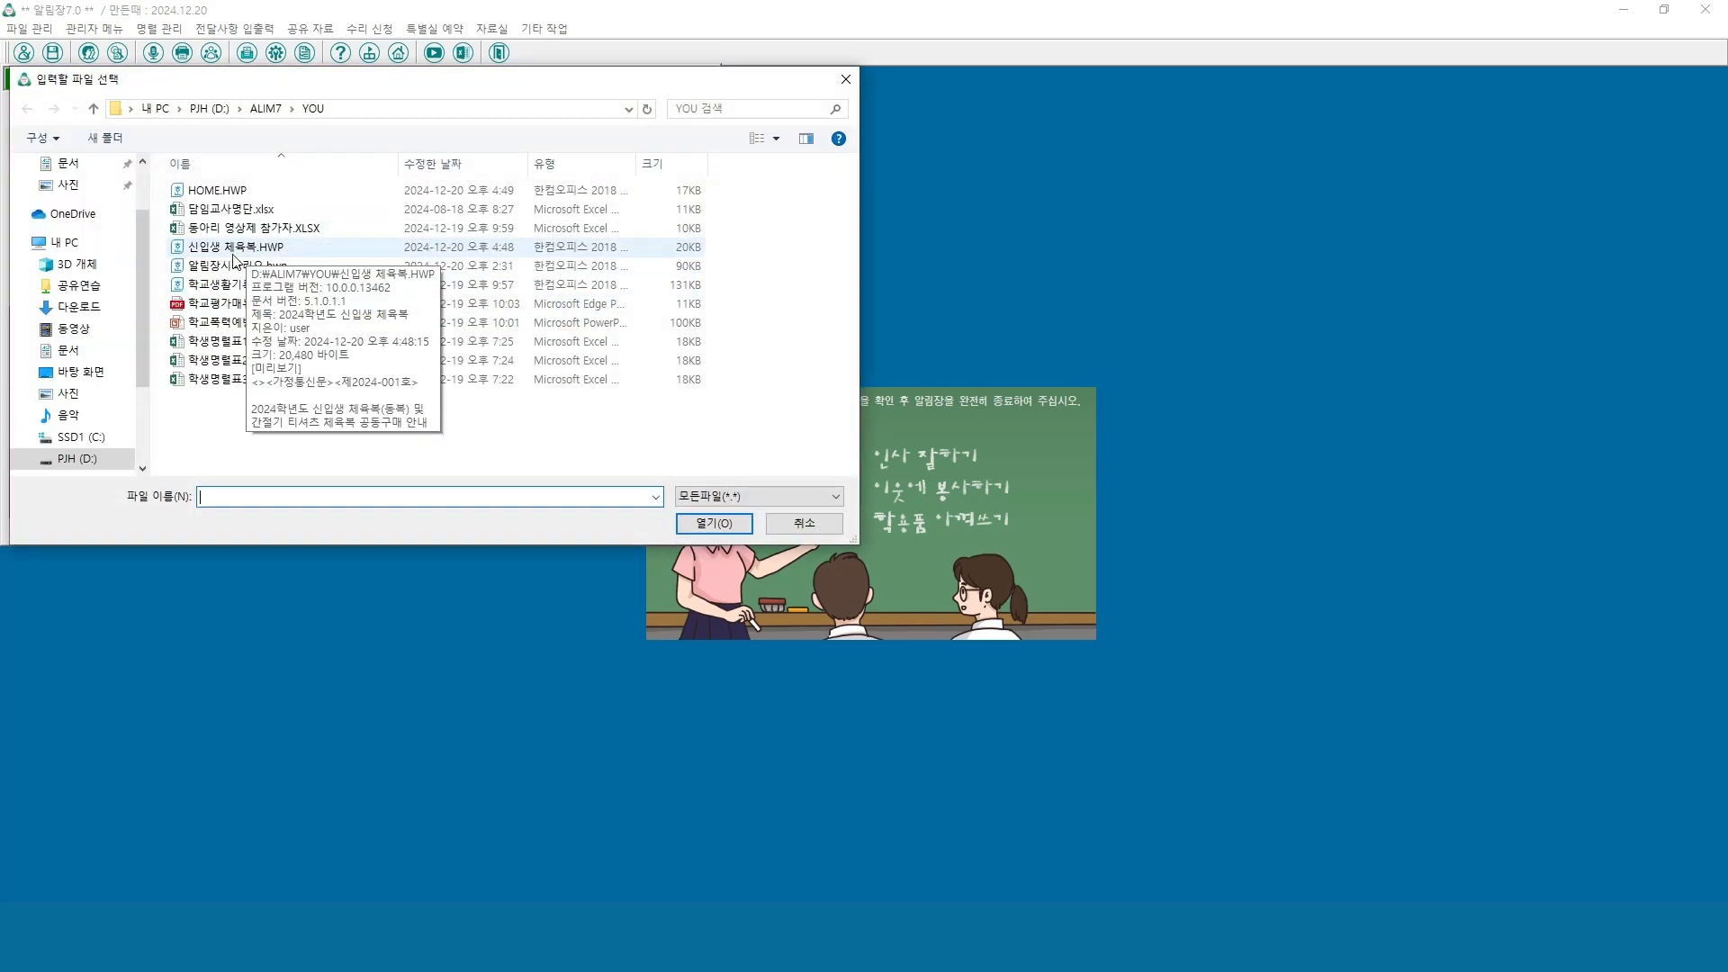
pyautogui.click(240, 251)
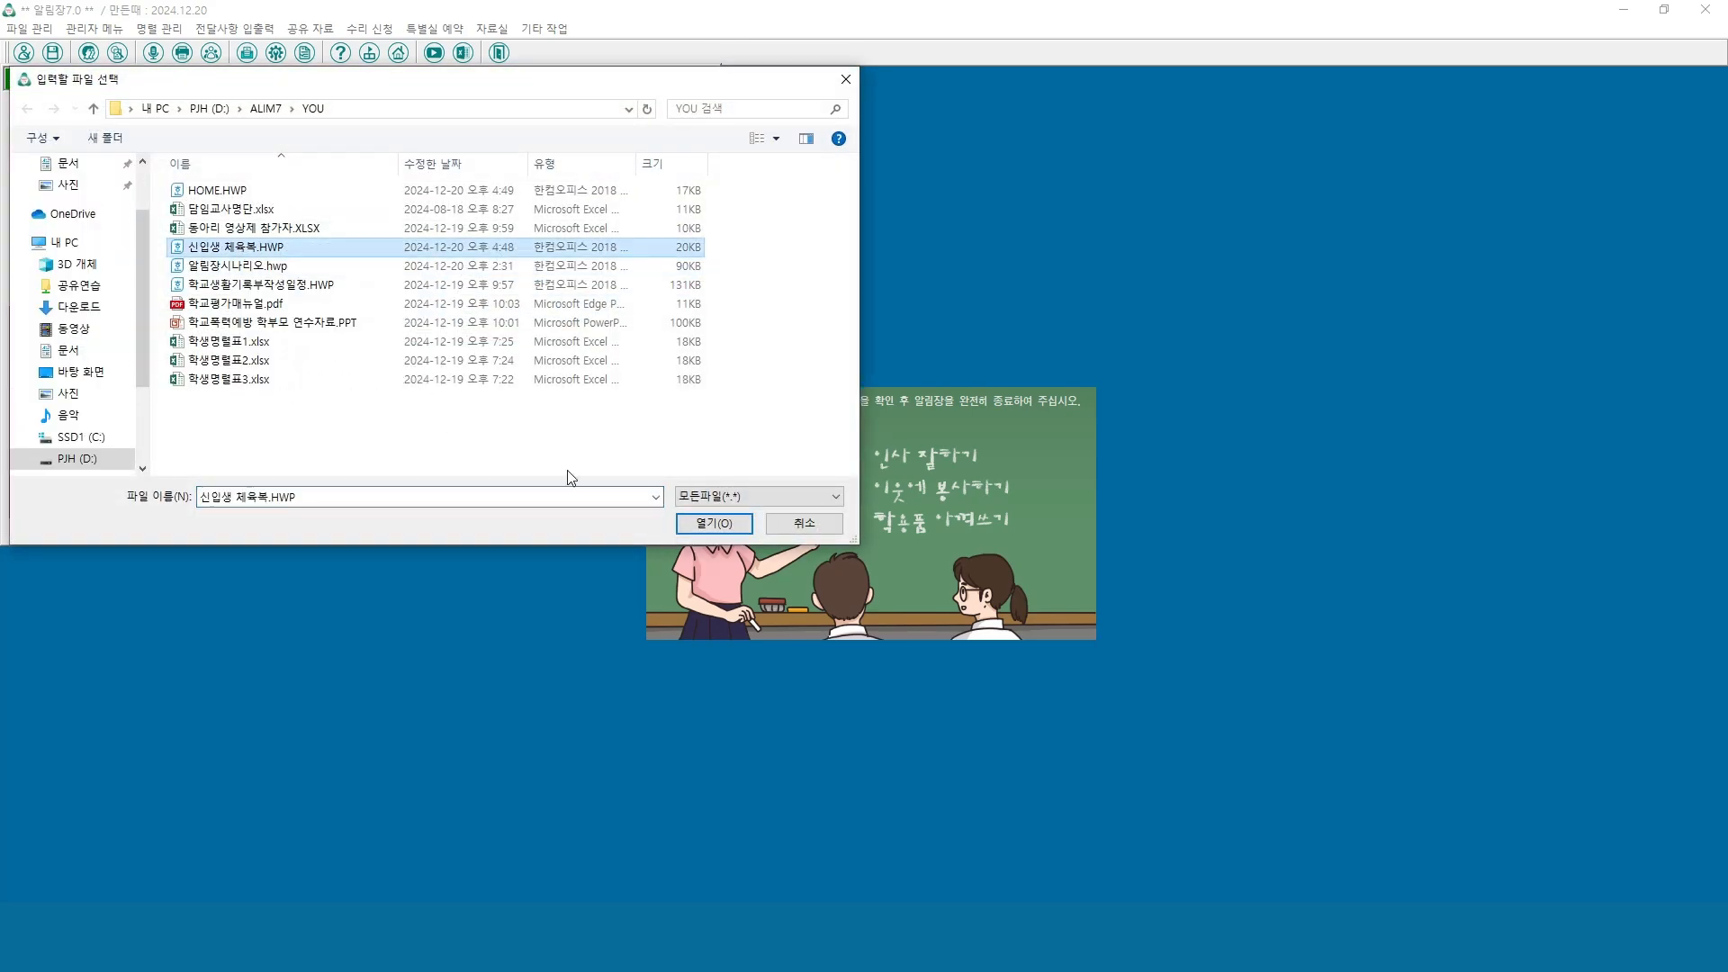
pyautogui.click(682, 523)
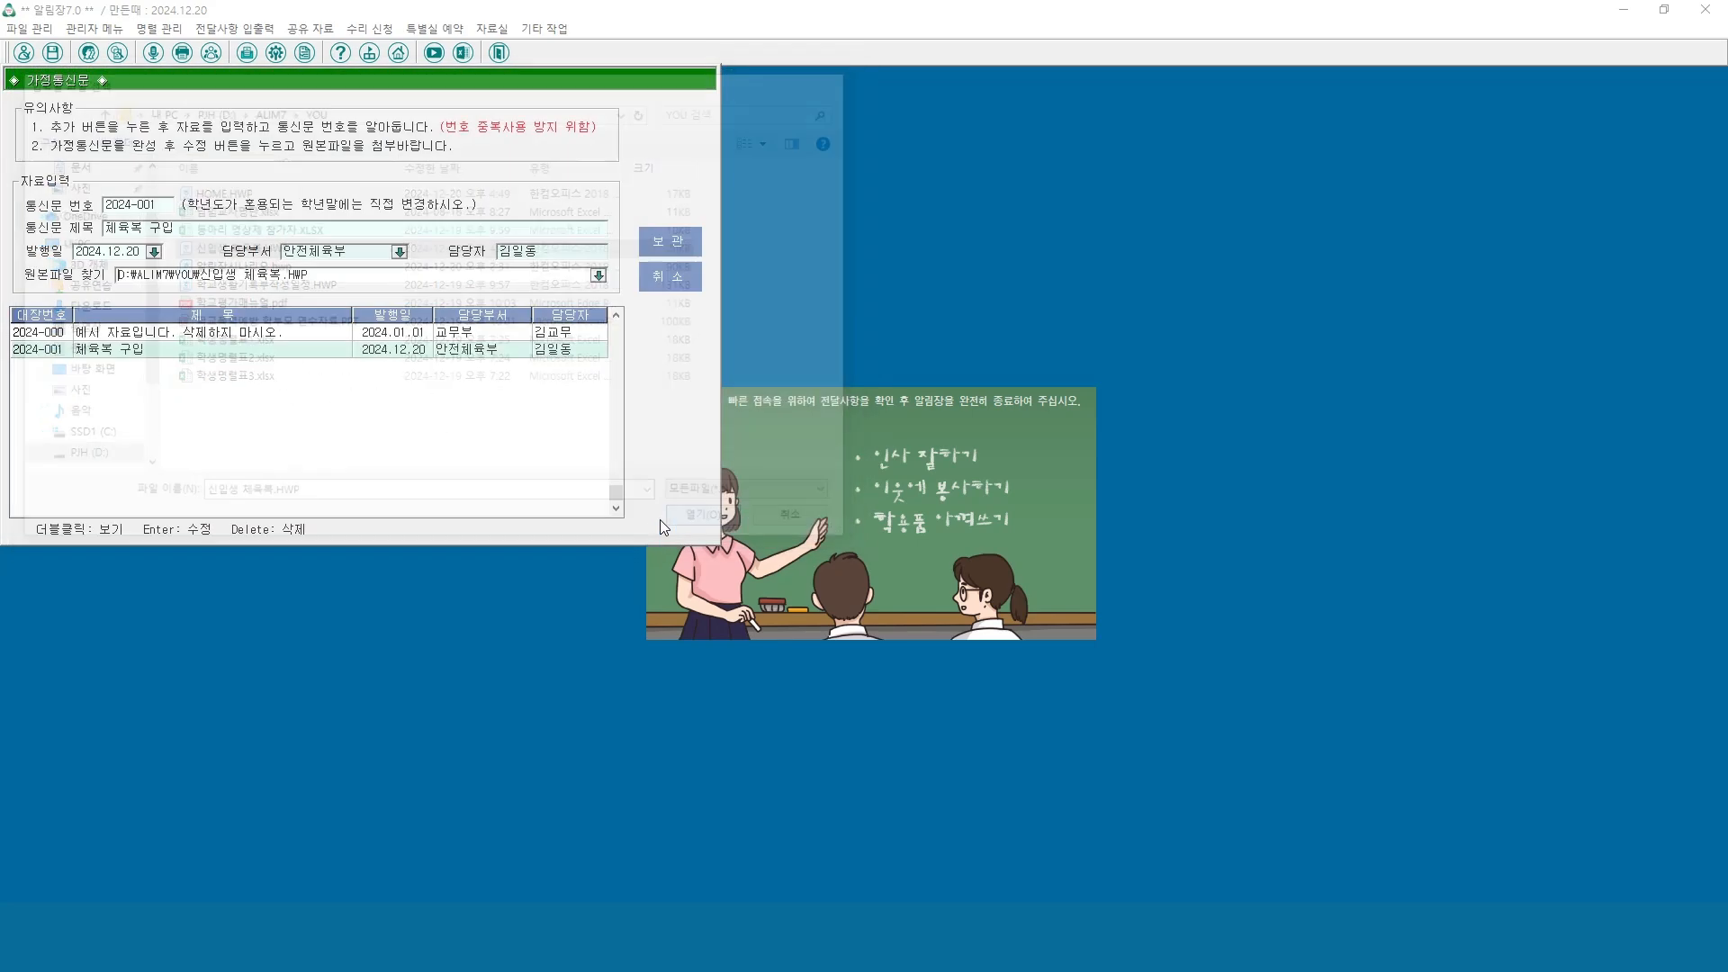
pyautogui.click(671, 240)
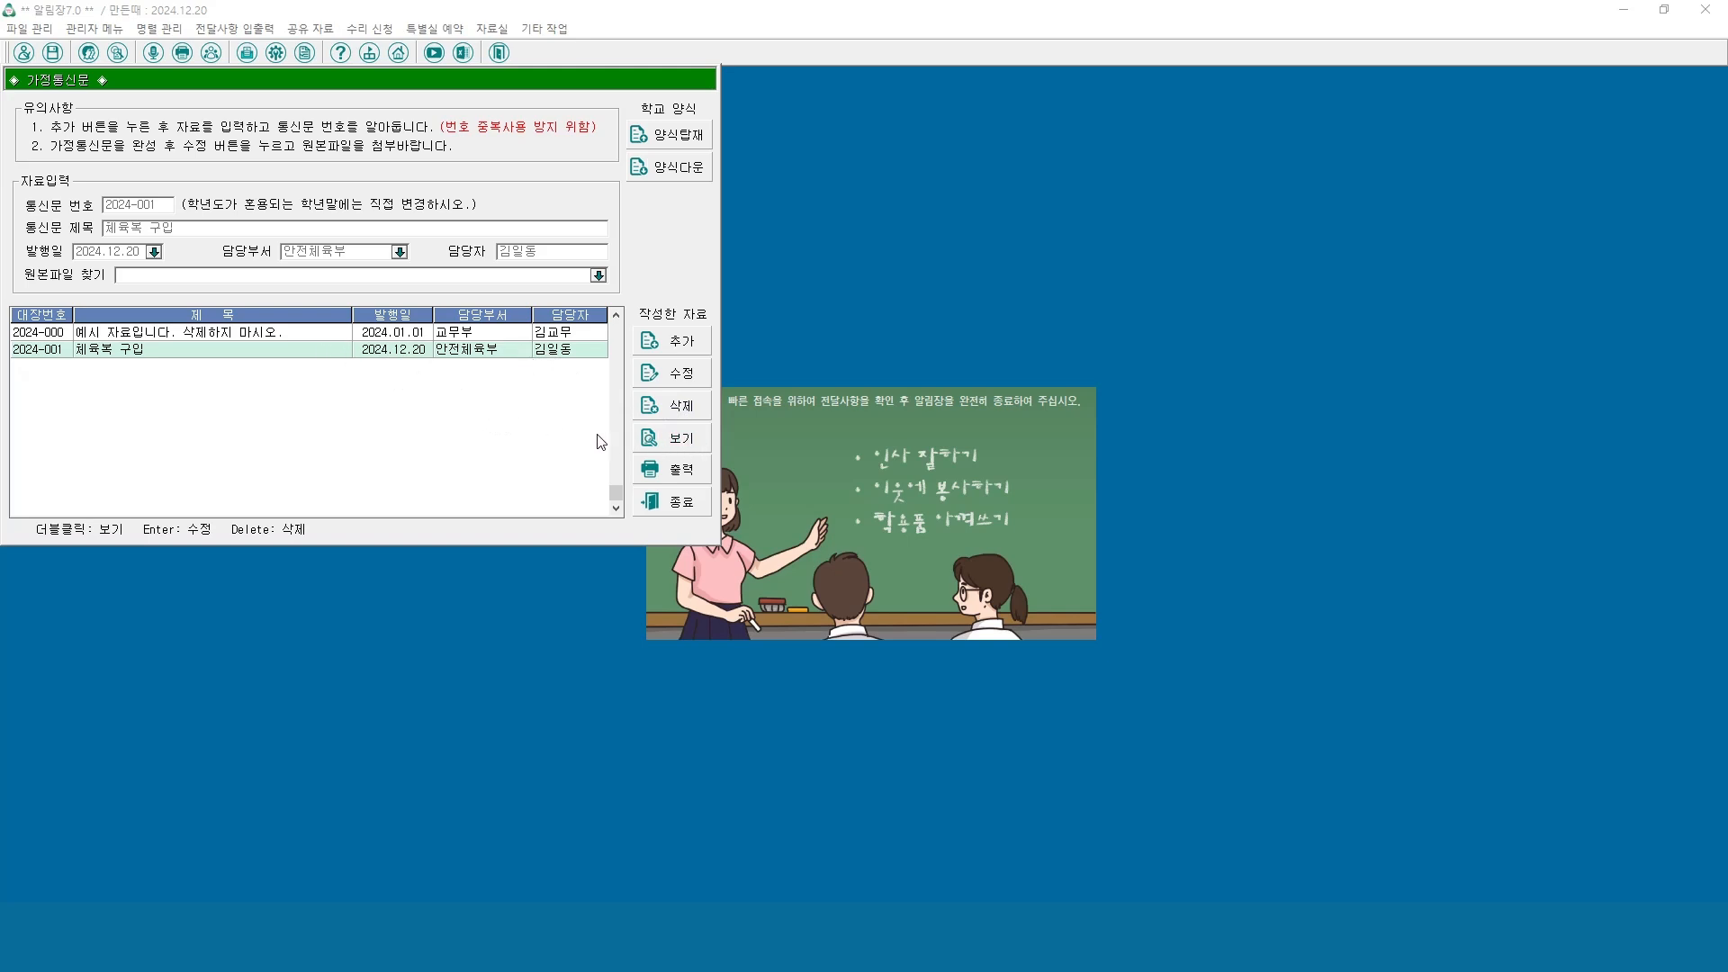
# View the original document attached to newsletter 2024-001 from the view command and from its list entry, closing it each time.
pyautogui.click(684, 445)
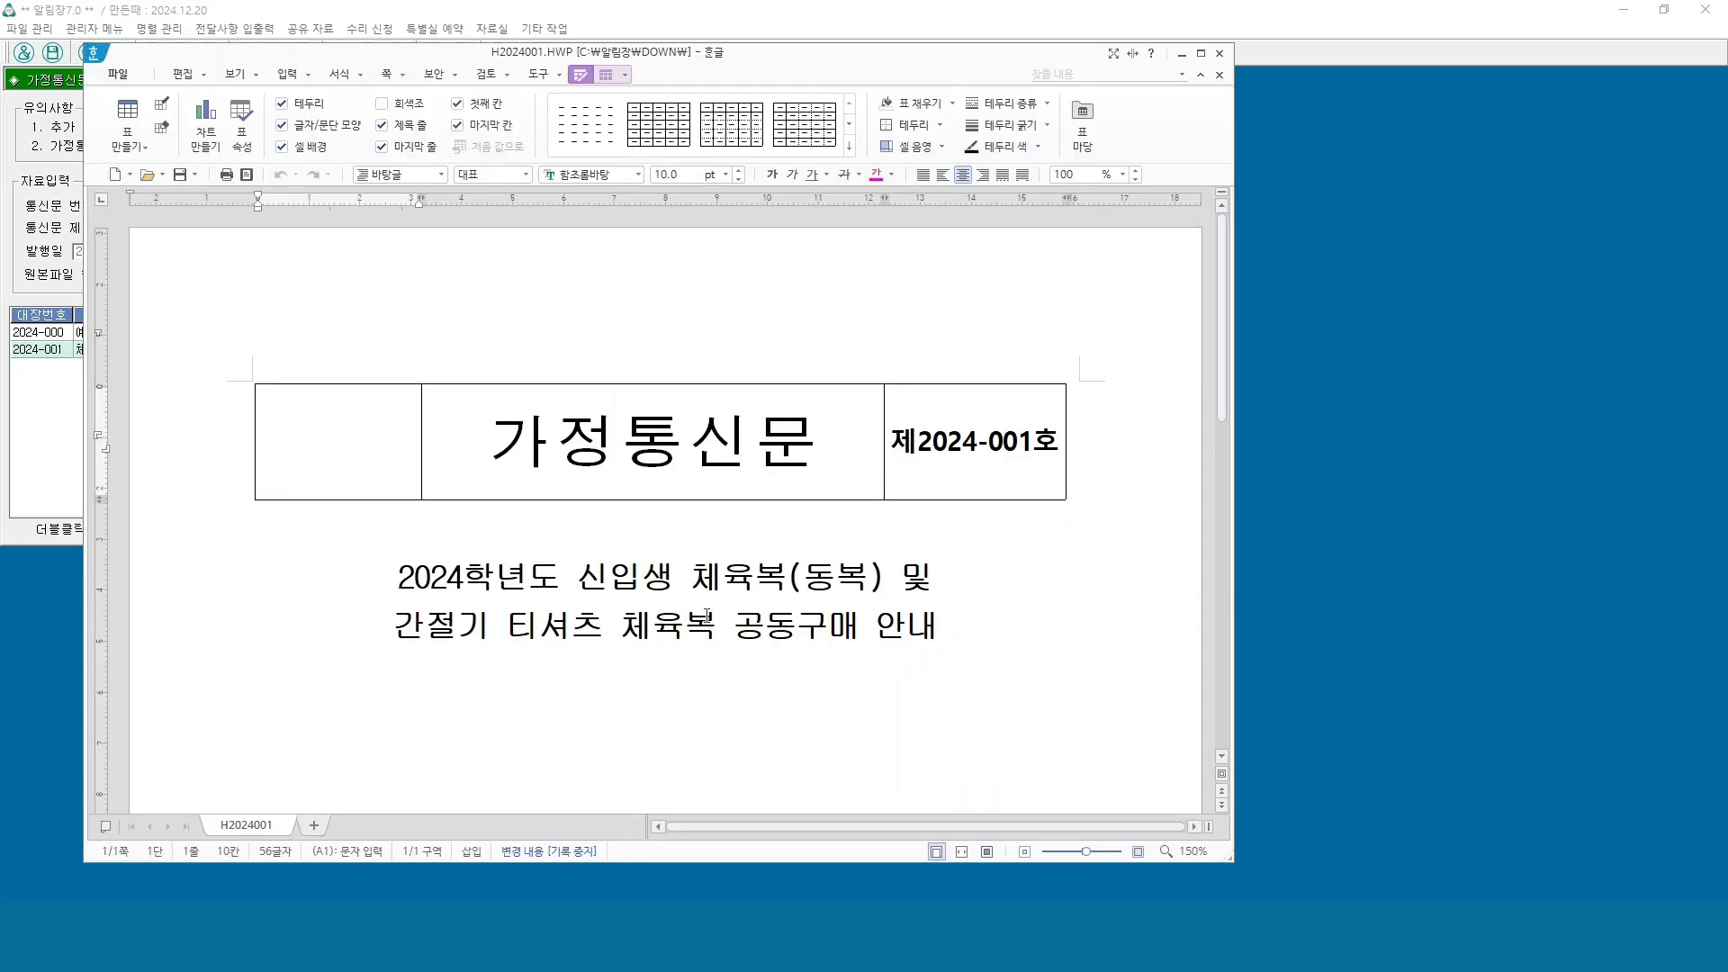
pyautogui.click(1219, 53)
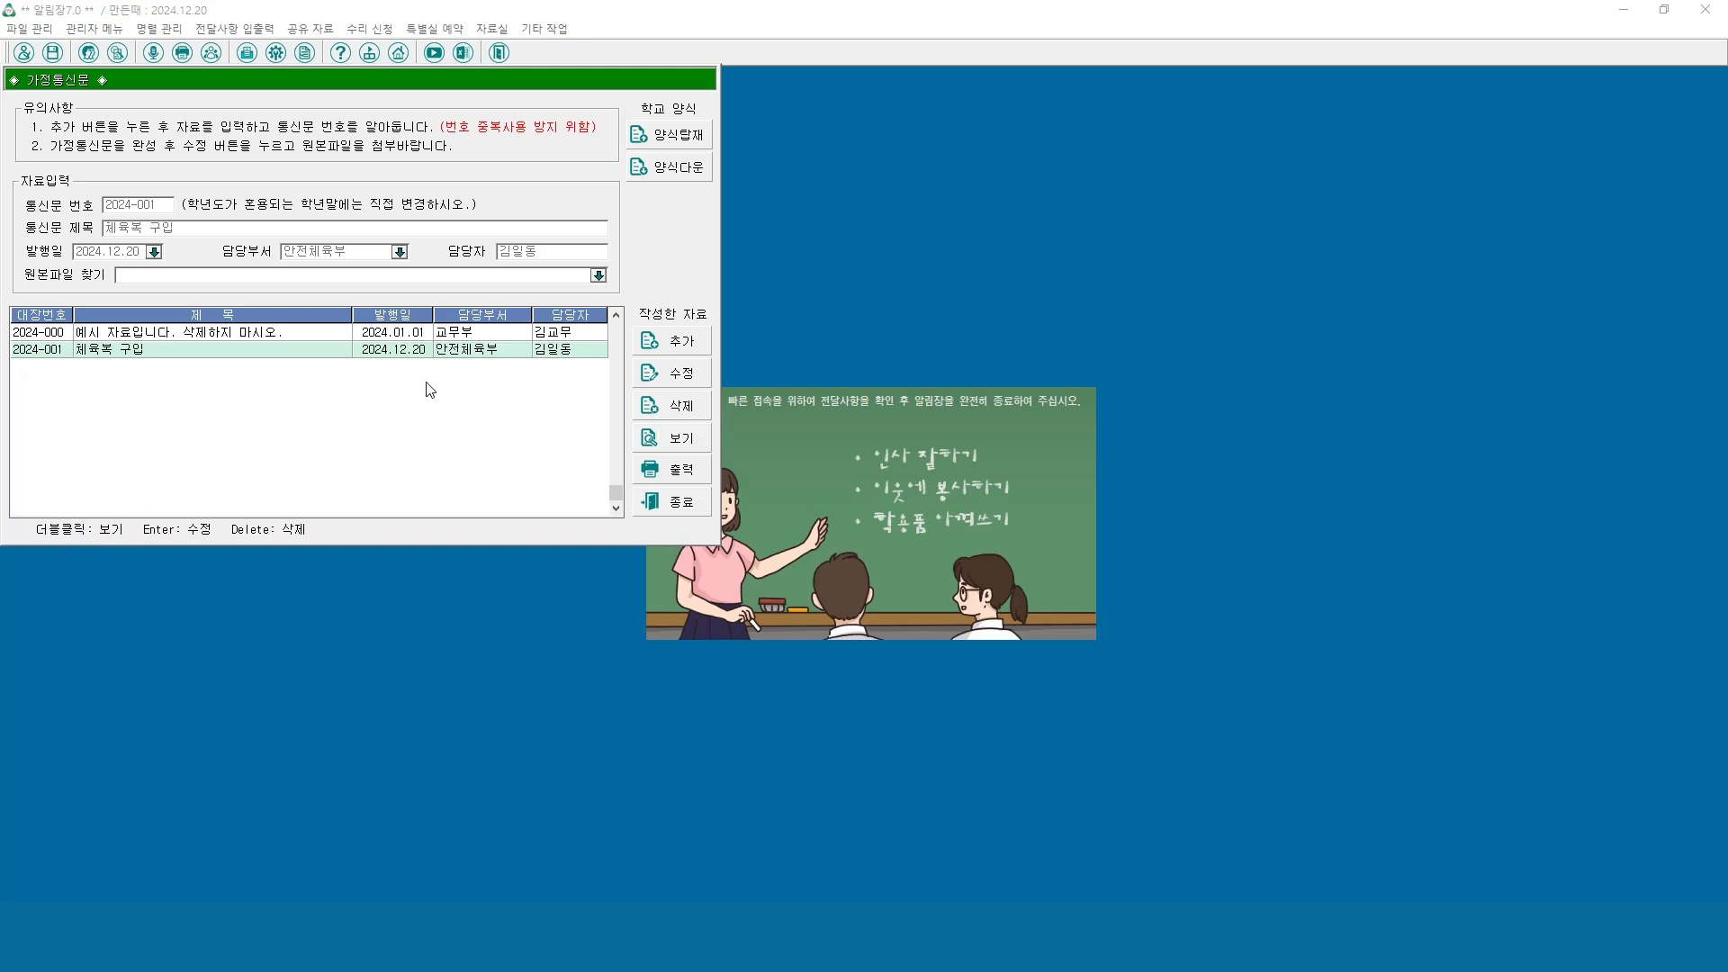
pyautogui.doubleClick(322, 355)
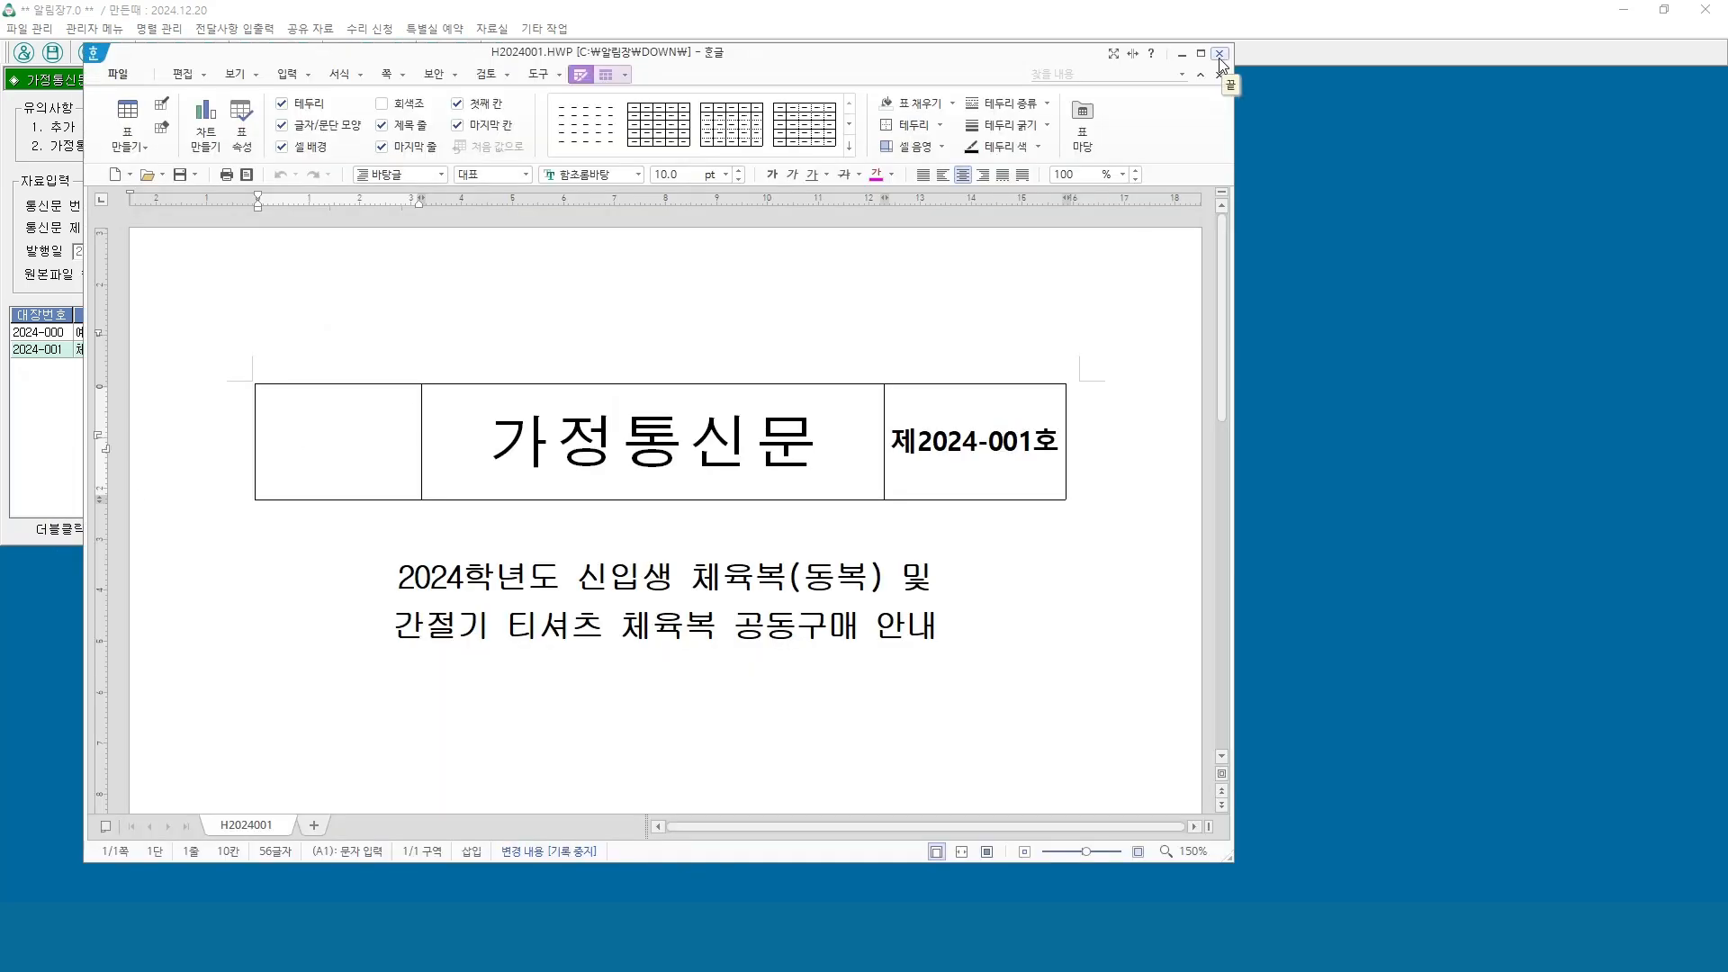
pyautogui.click(1219, 52)
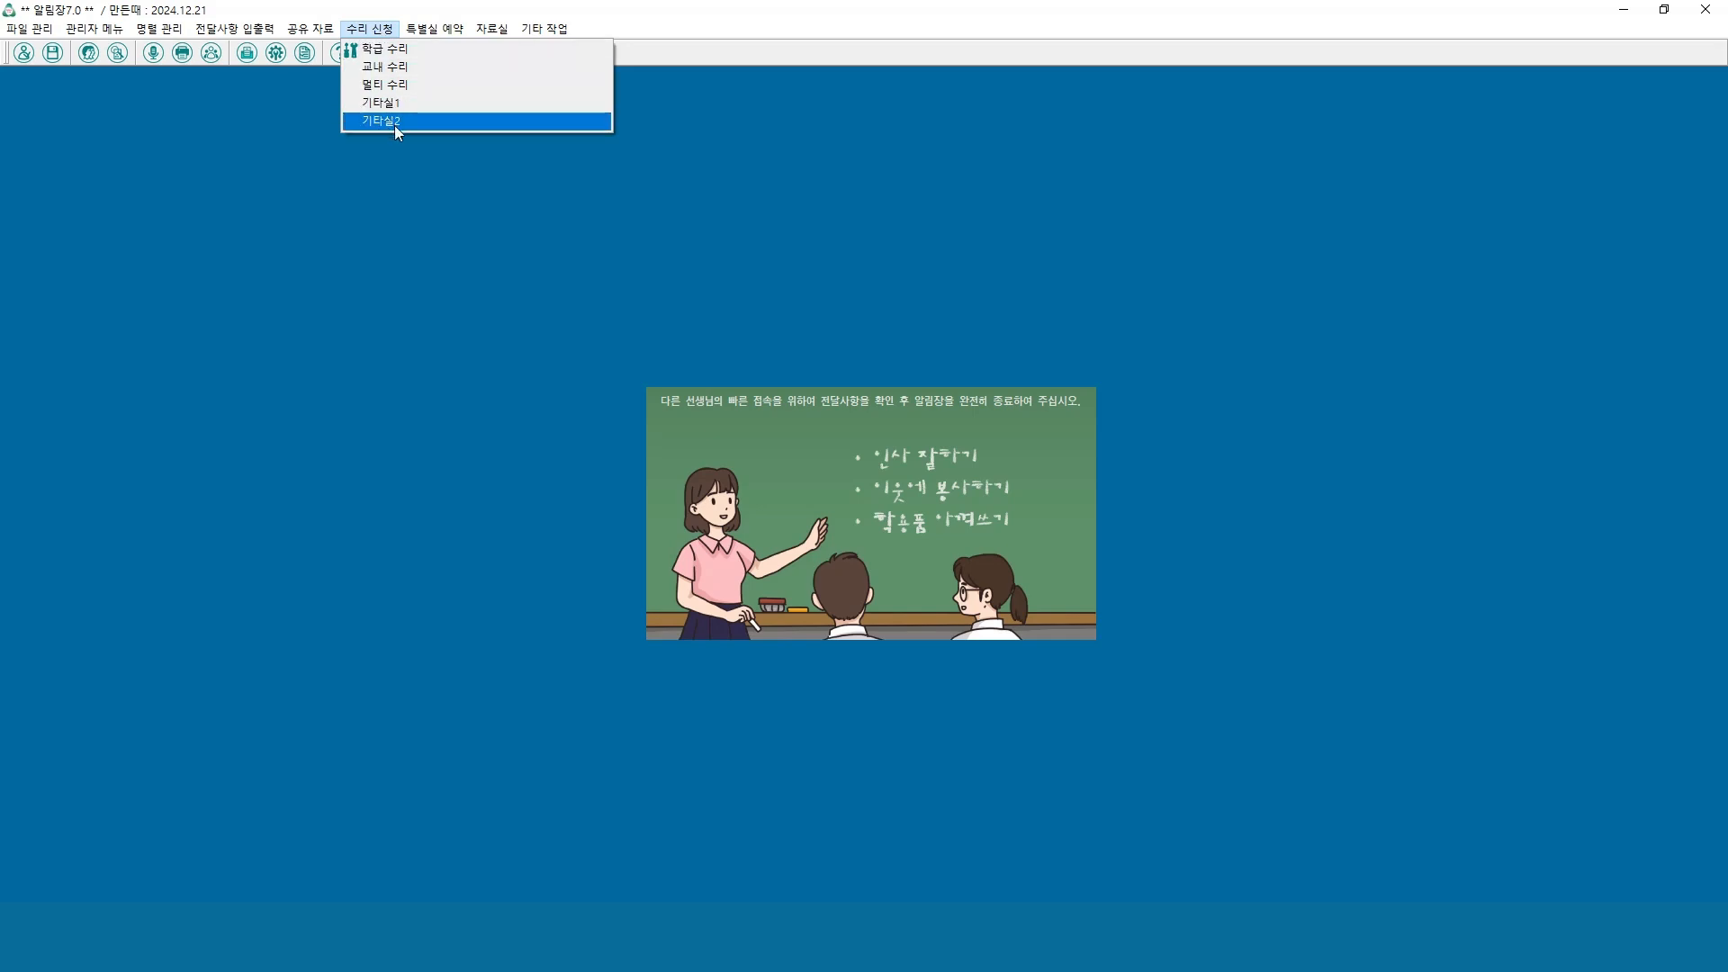
# Open the basic data settings (기초 자료) with the administrator password and show the repair name settings (수리명 변경).
pyautogui.moveTo(113, 36)
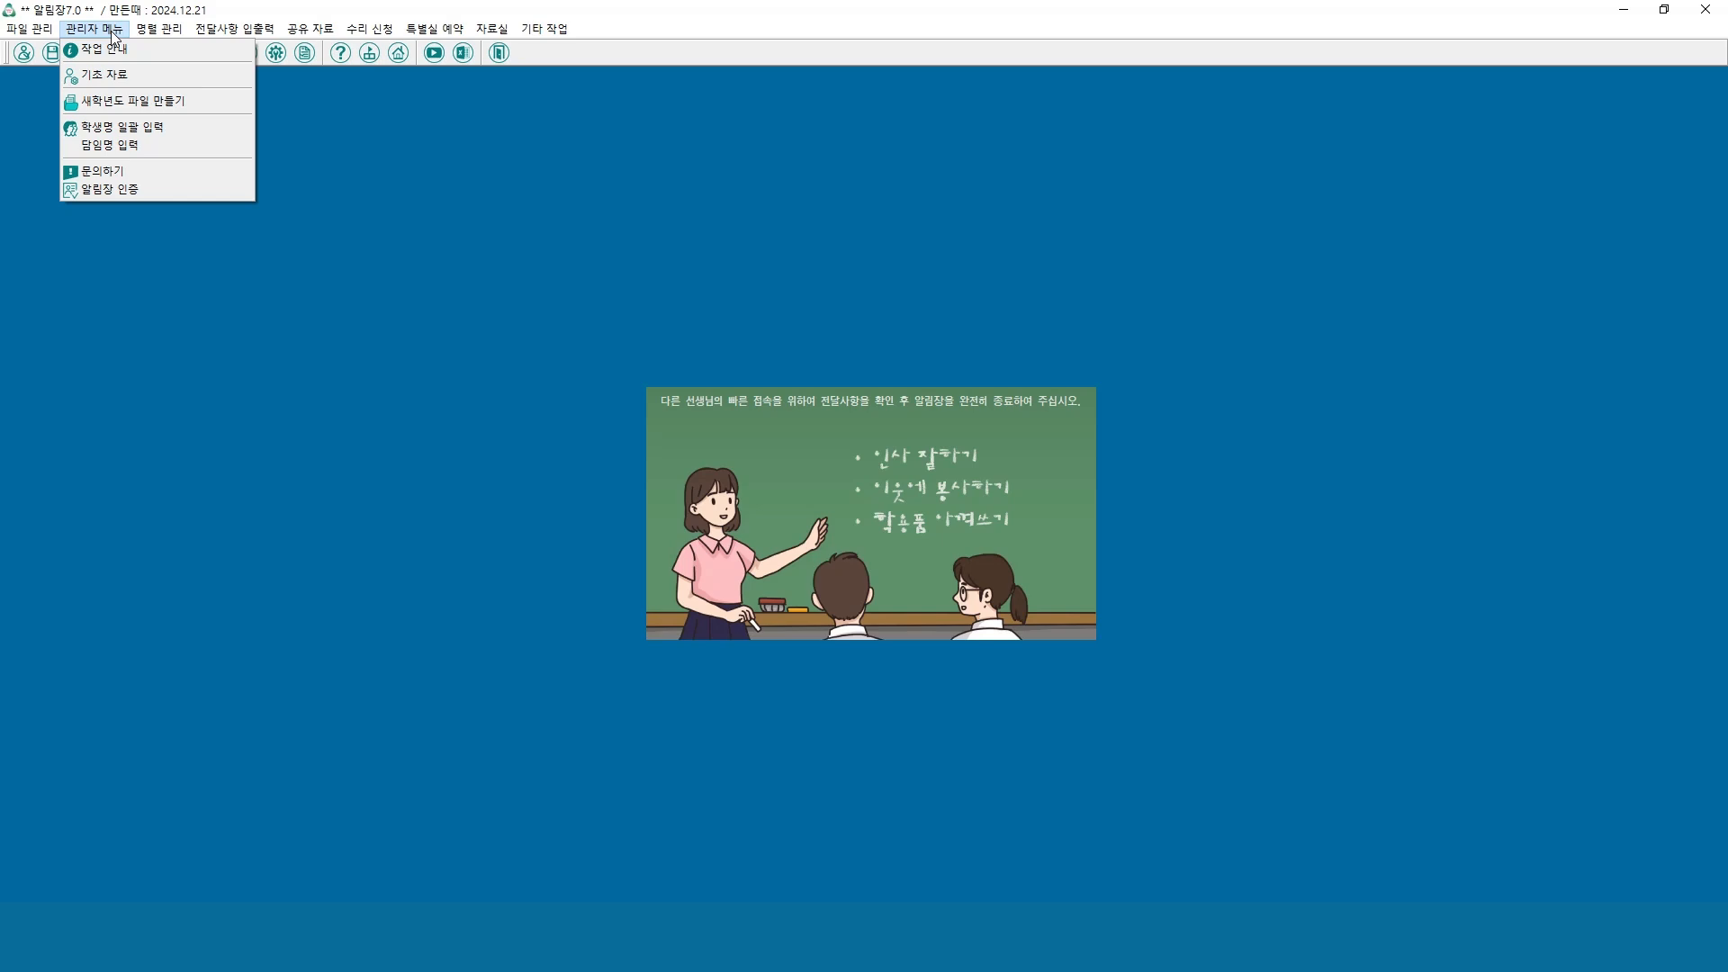
pyautogui.click(118, 79)
pyautogui.write('*****')
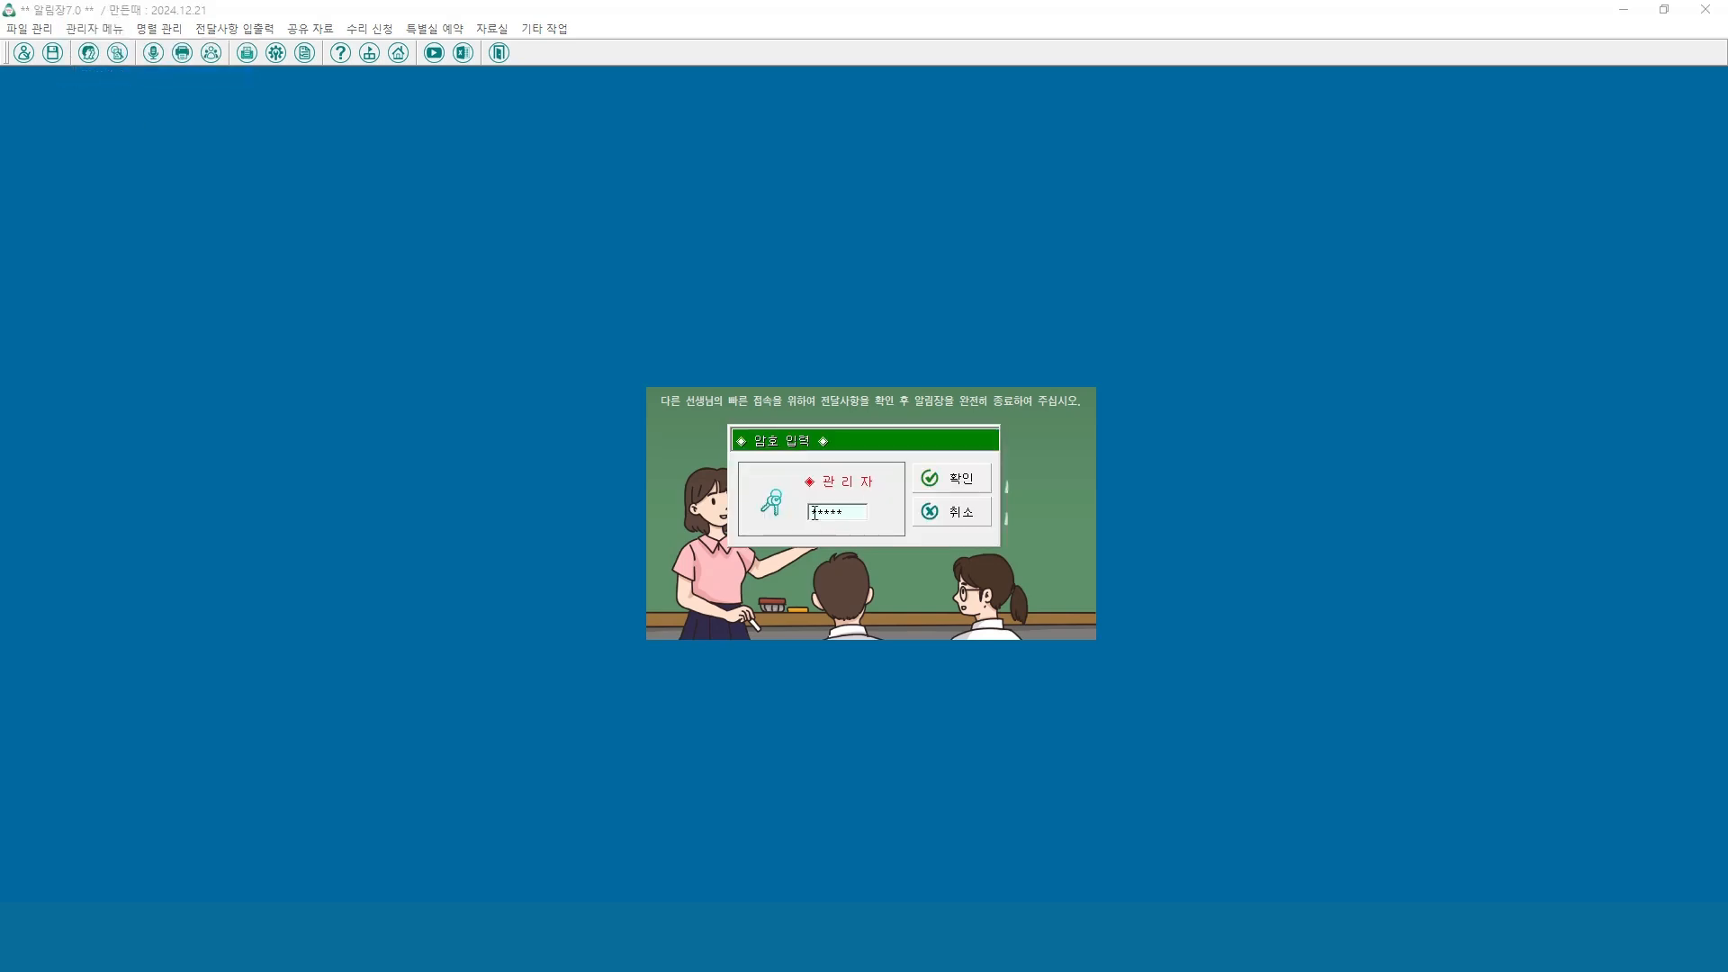
pyautogui.click(960, 477)
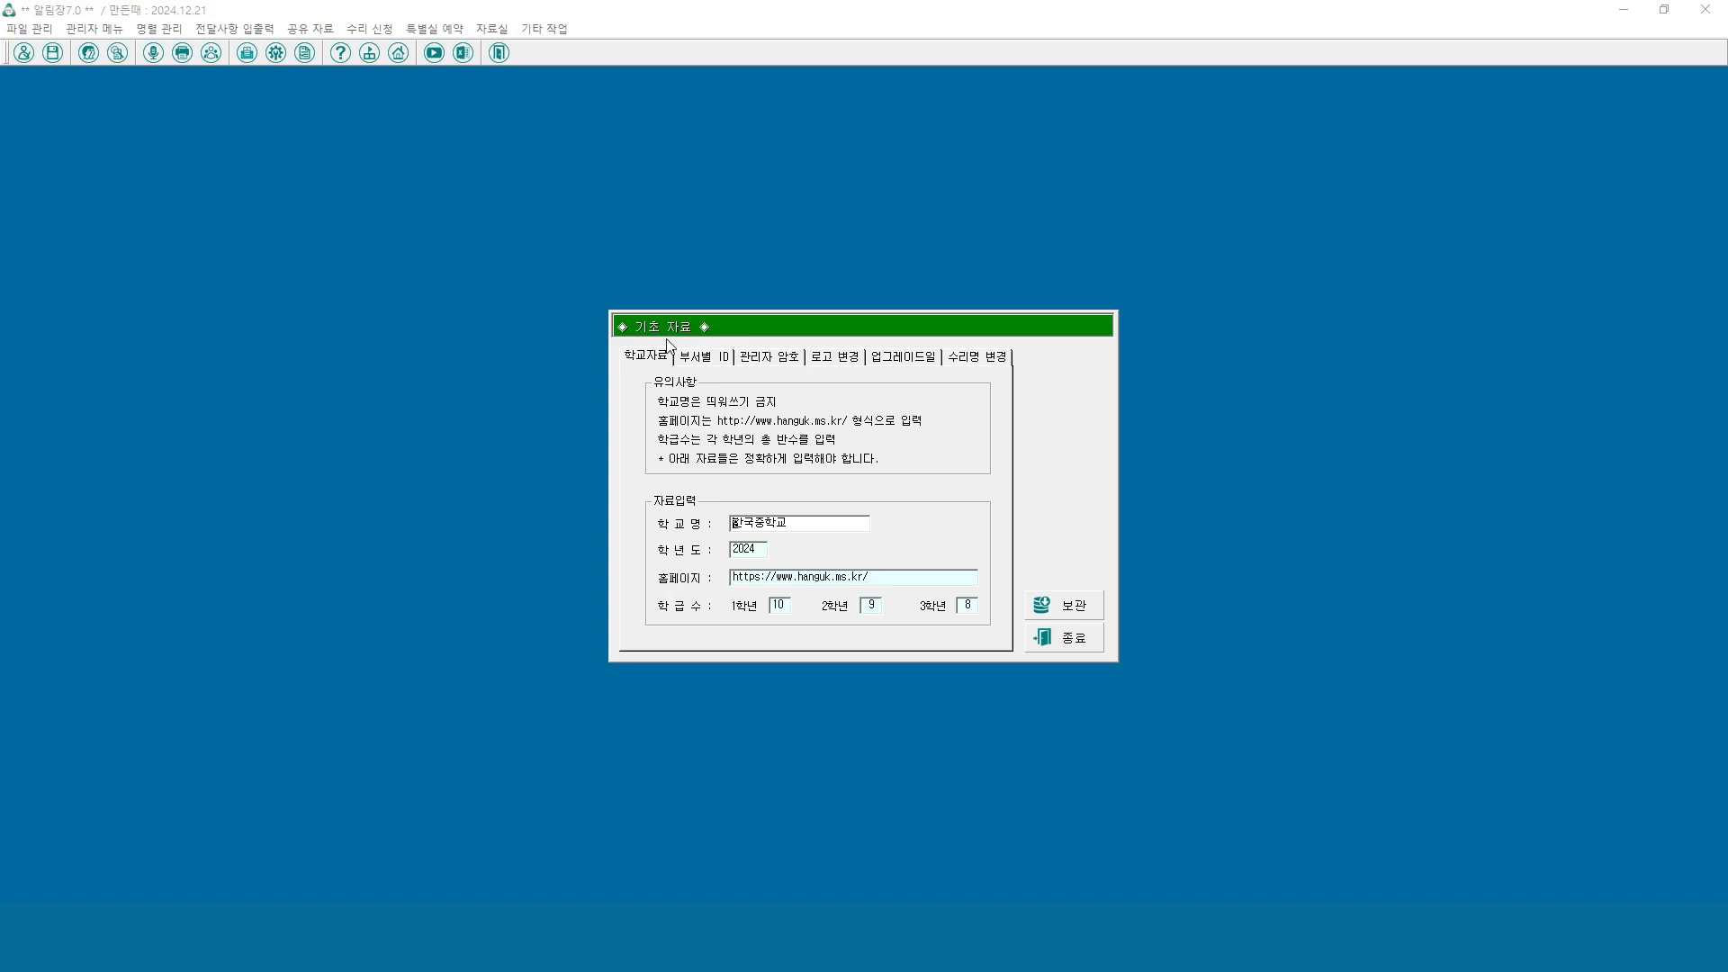
pyautogui.click(980, 362)
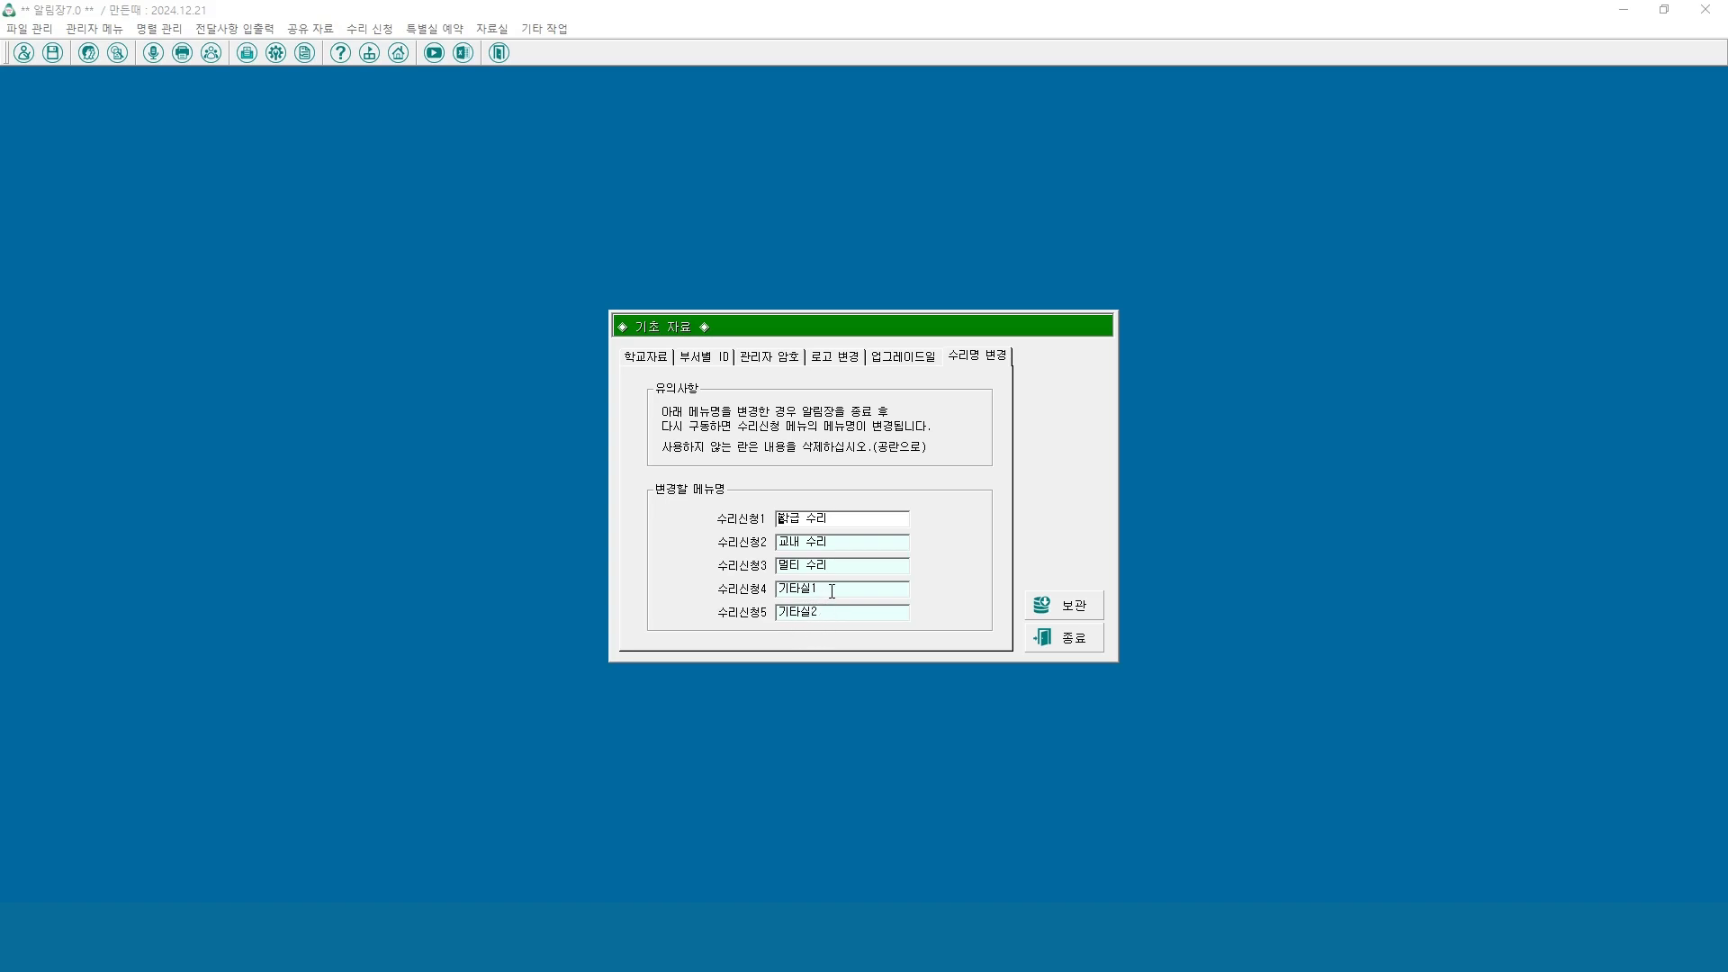
# Clear the menu names of 수리신청4 and 수리신청5, save the basic data, and close the settings.
pyautogui.doubleClick(832, 592)
pyautogui.press('Delete')
pyautogui.doubleClick(825, 614)
pyautogui.press('Delete')
pyautogui.click(1042, 615)
pyautogui.click(1006, 524)
pyautogui.click(1073, 639)
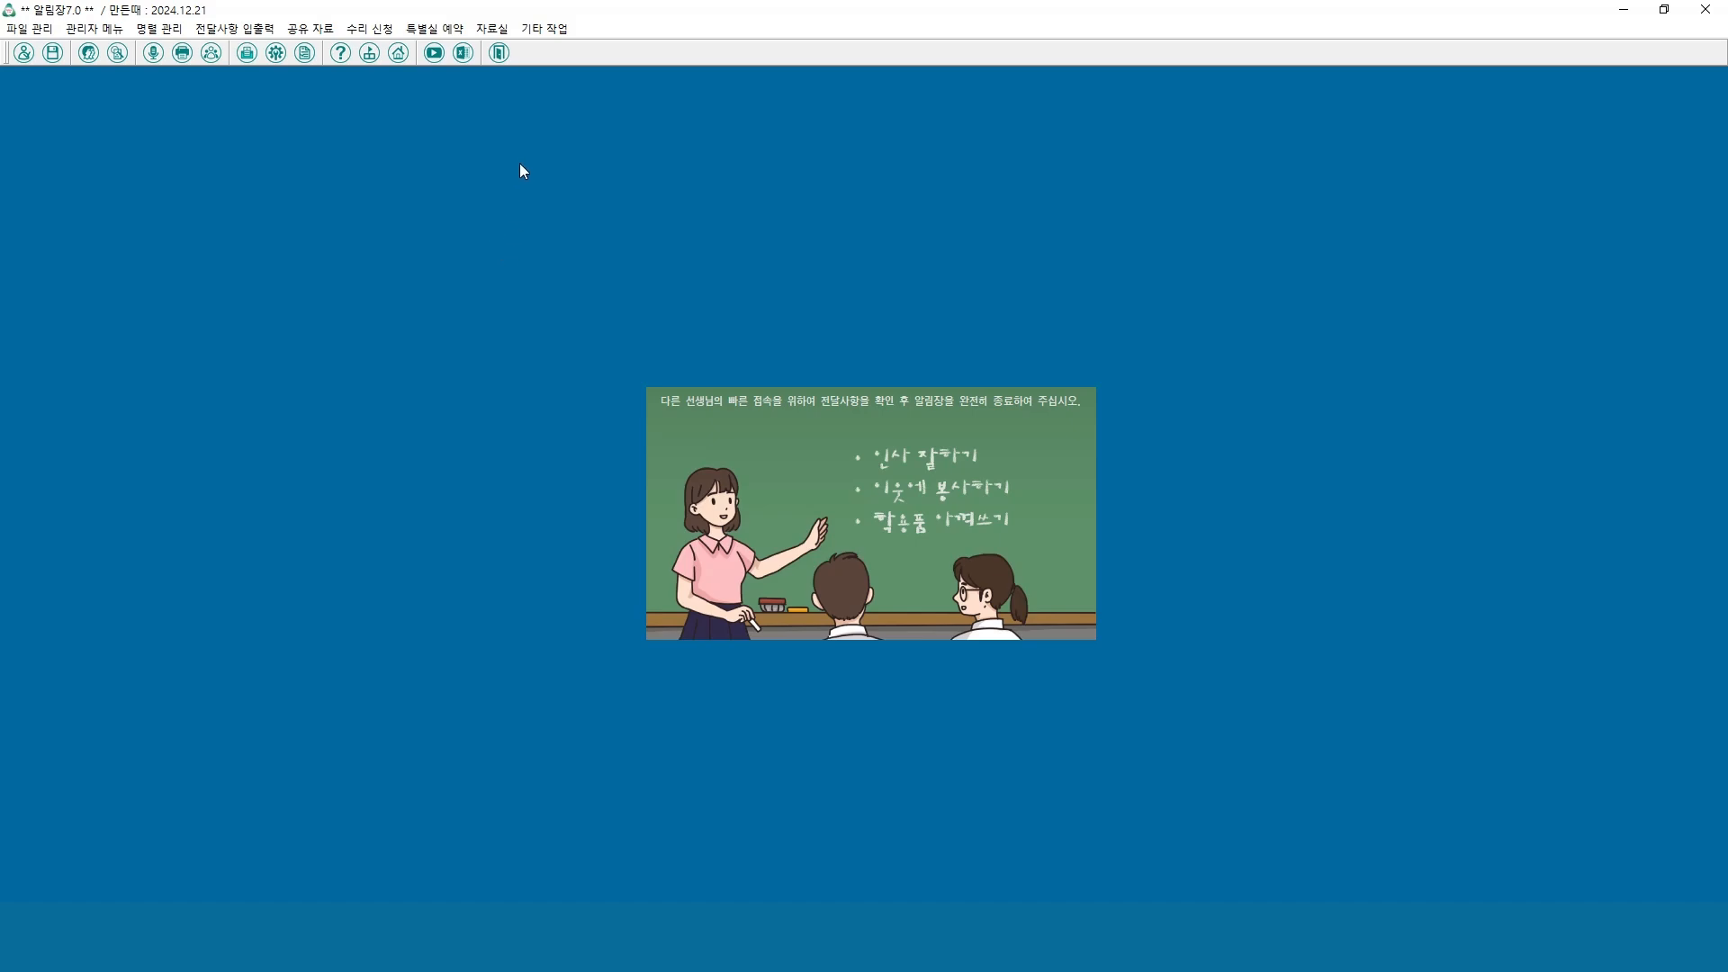
# Exit and restart 알림장, and close the daily notices window (전달사항).
pyautogui.click(499, 53)
pyautogui.doubleClick(582, 493)
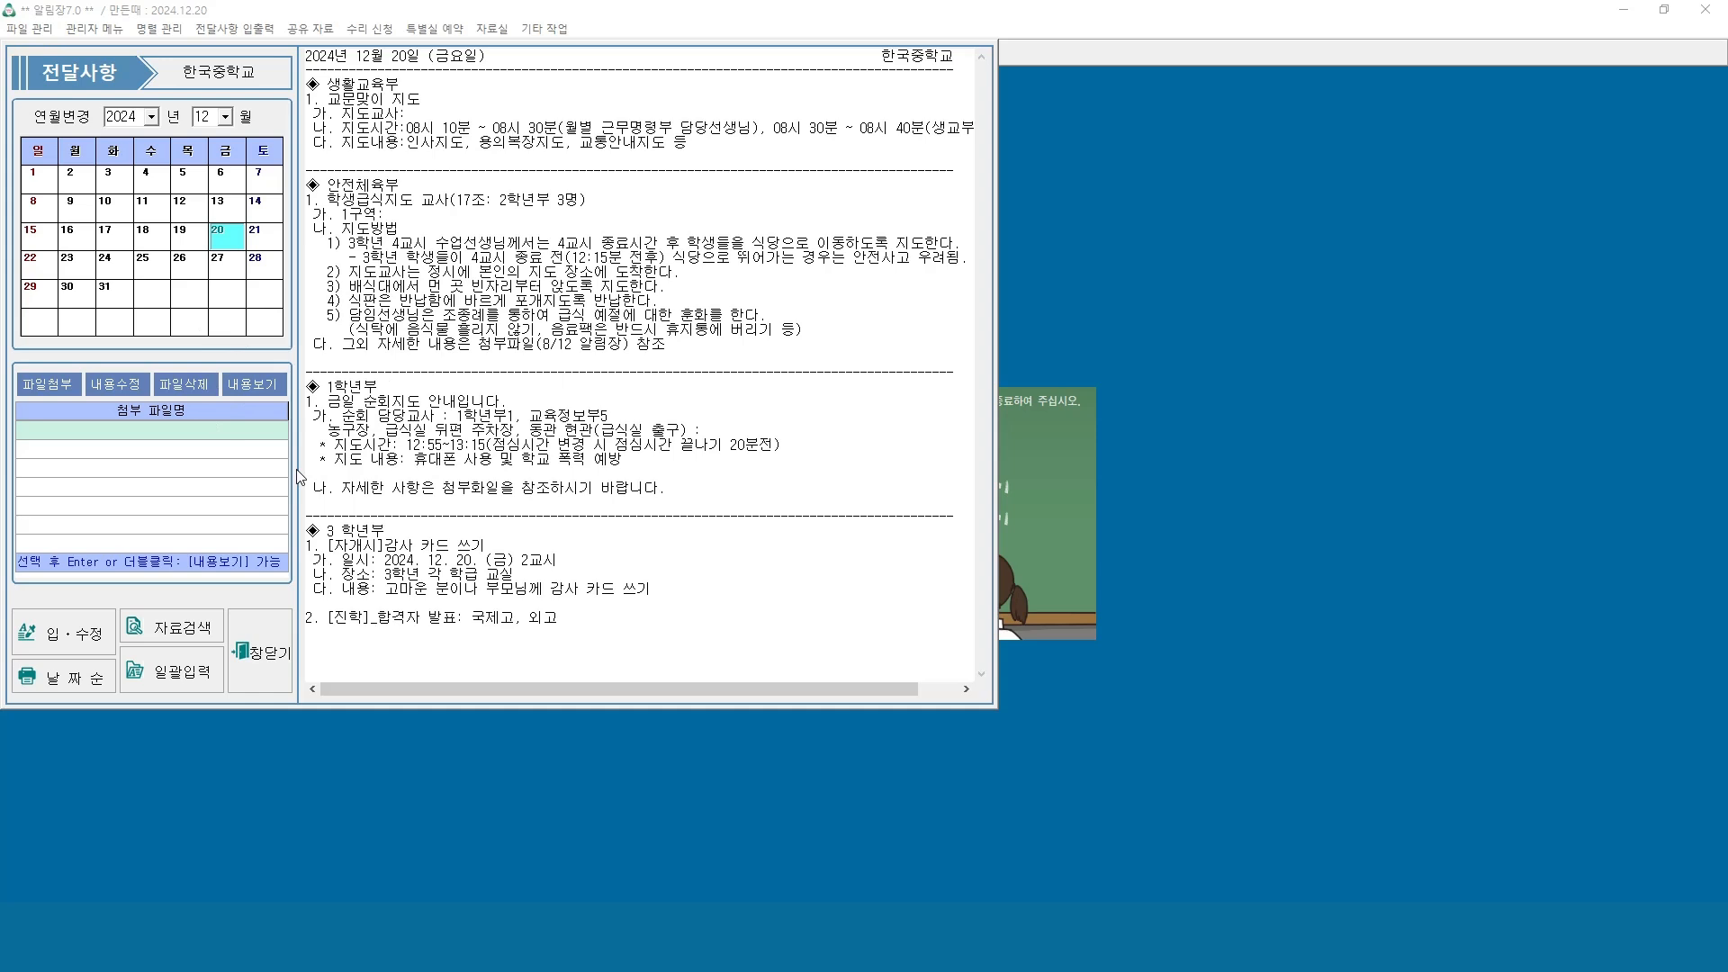
pyautogui.click(266, 661)
# Start a new 학급 수리 request with the applicant's name and the request date 2024.12.20.
pyautogui.click(370, 32)
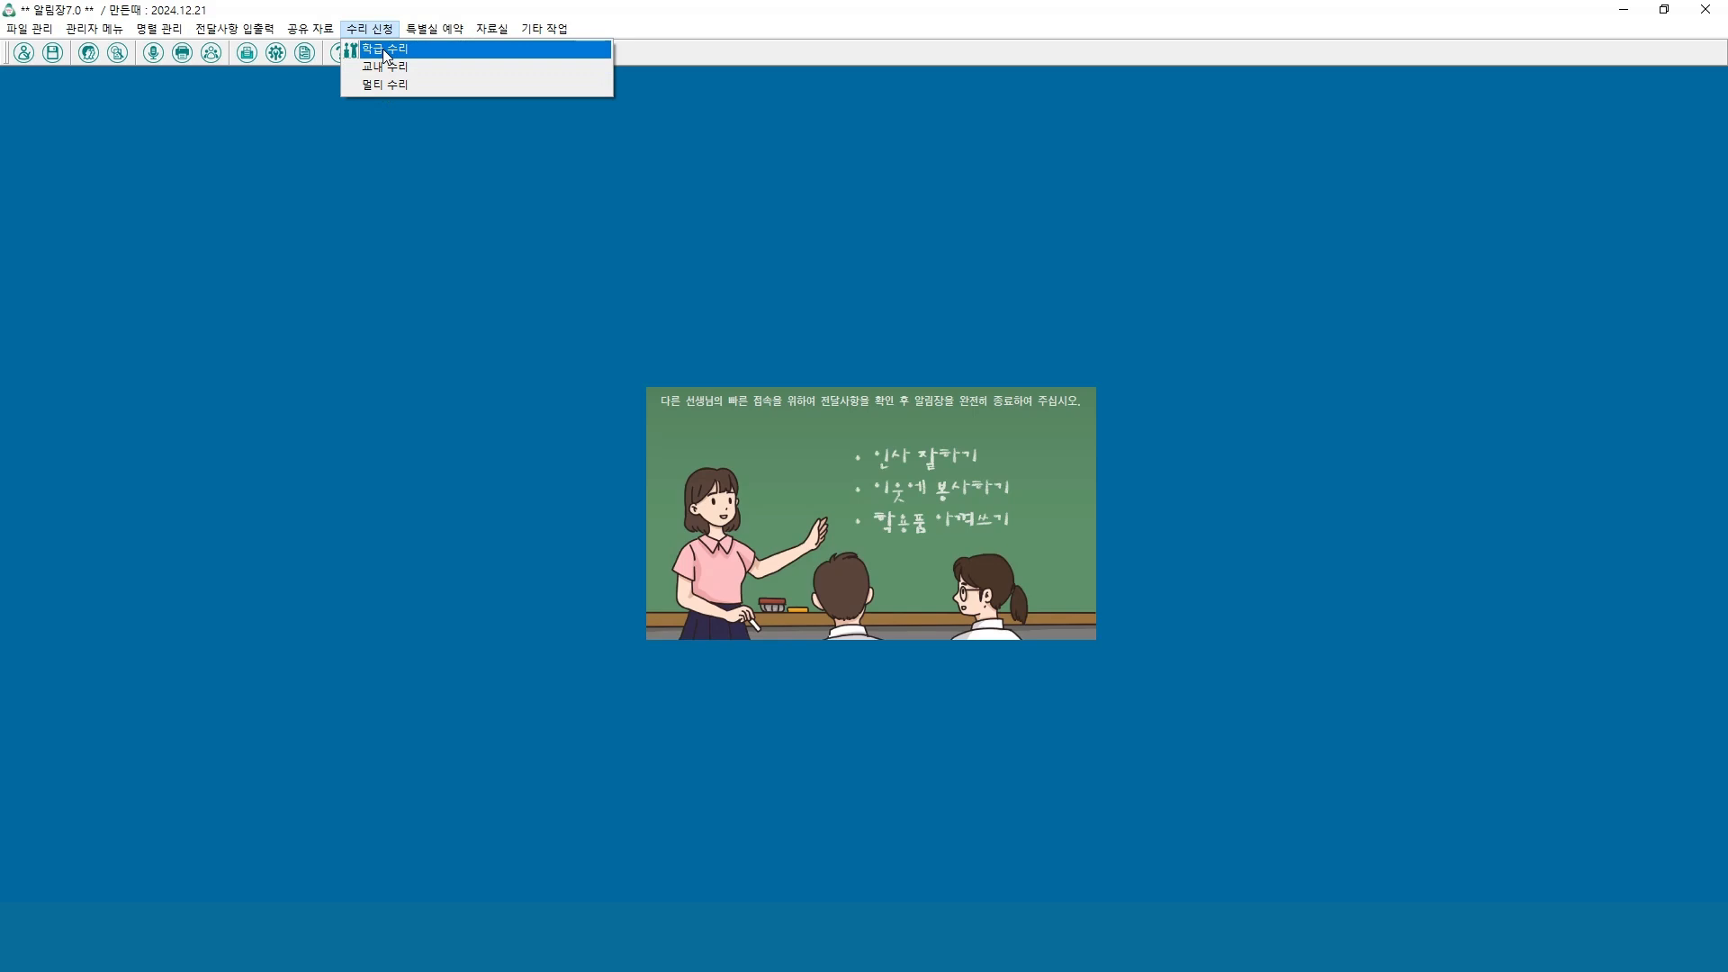
pyautogui.click(385, 52)
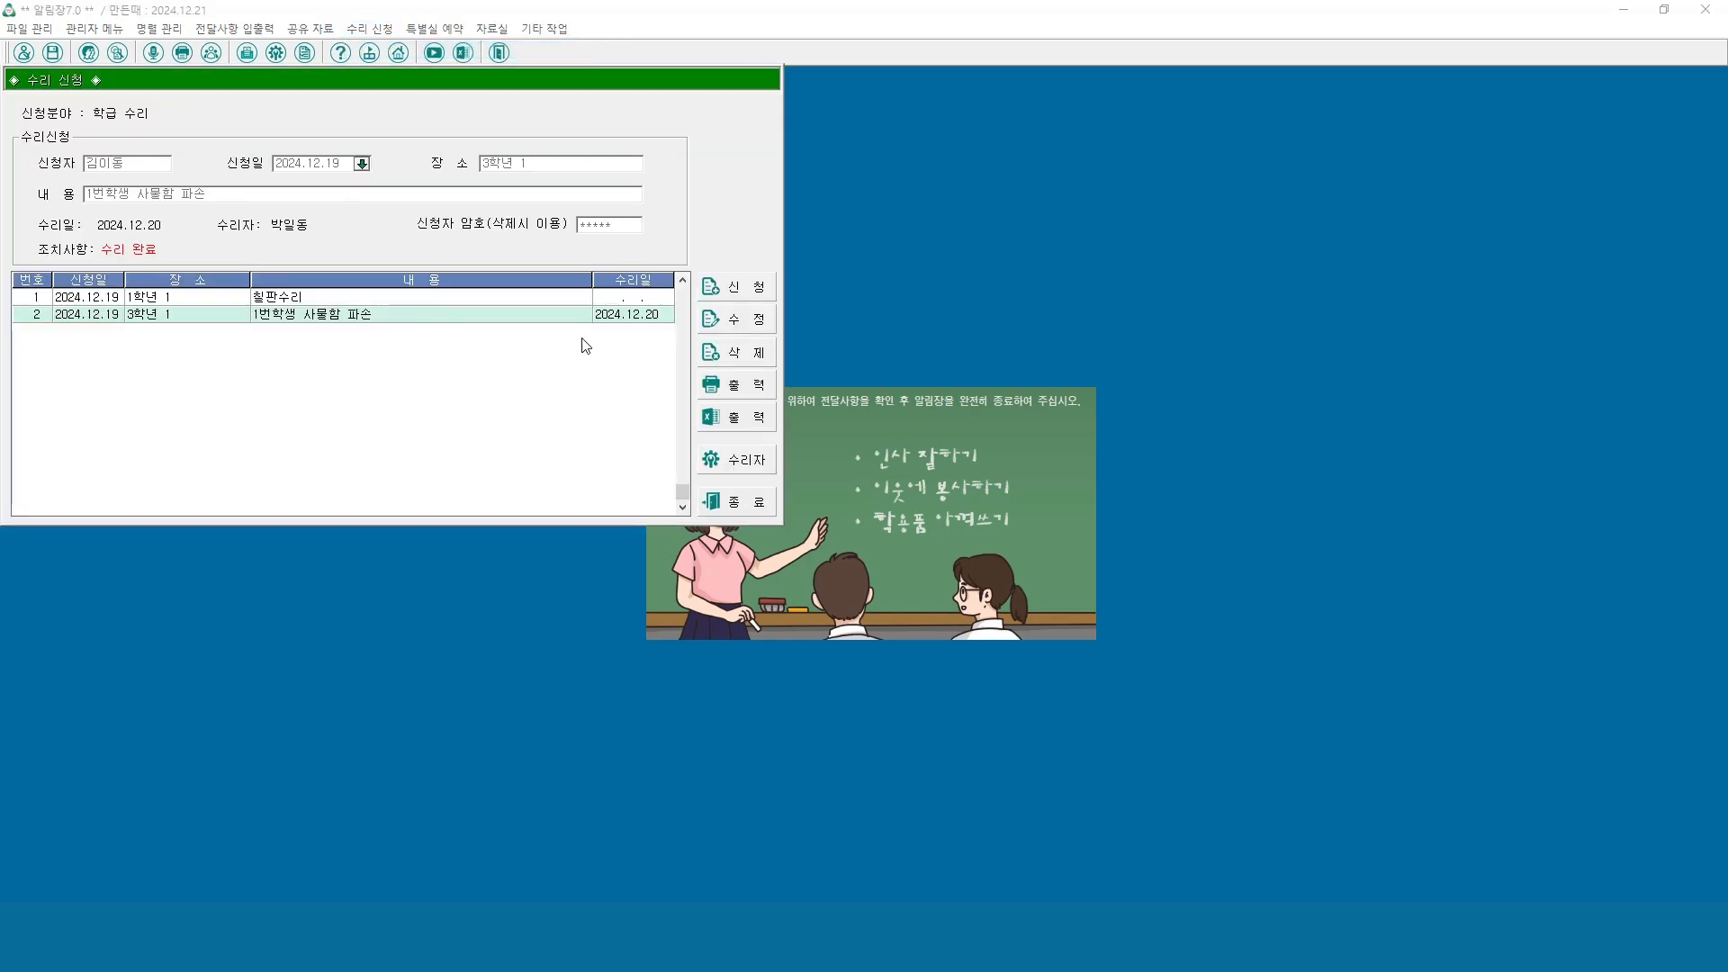
pyautogui.click(740, 294)
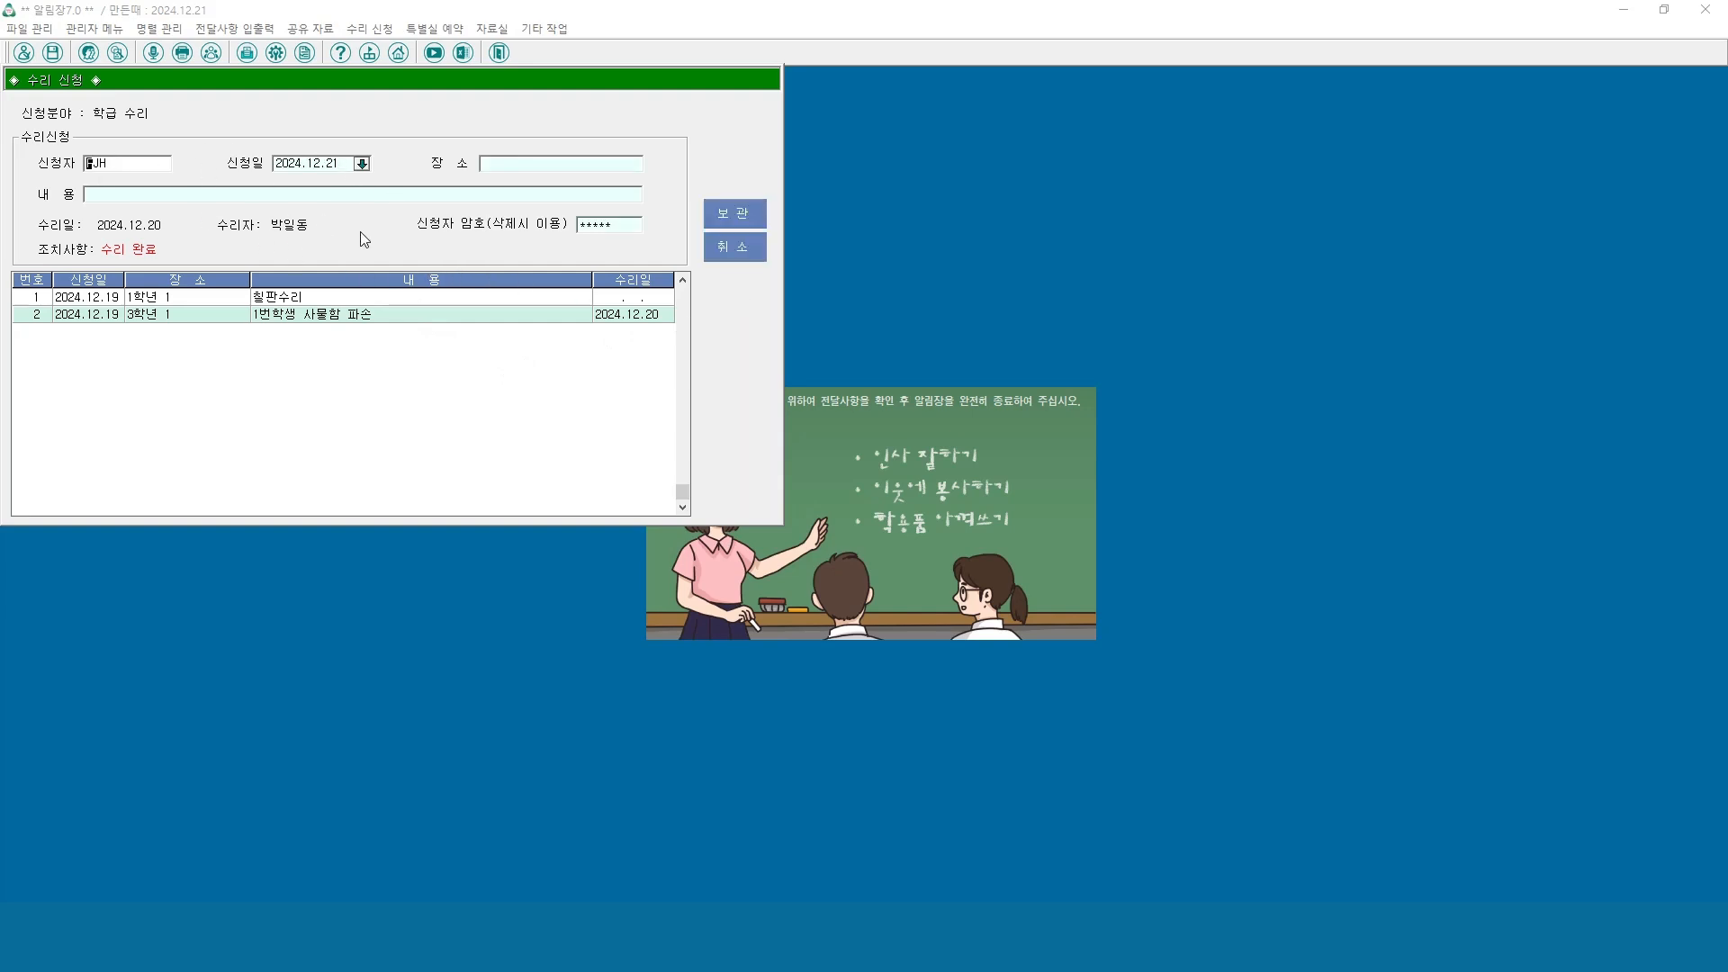
pyautogui.write('김삼동')
pyautogui.click(362, 164)
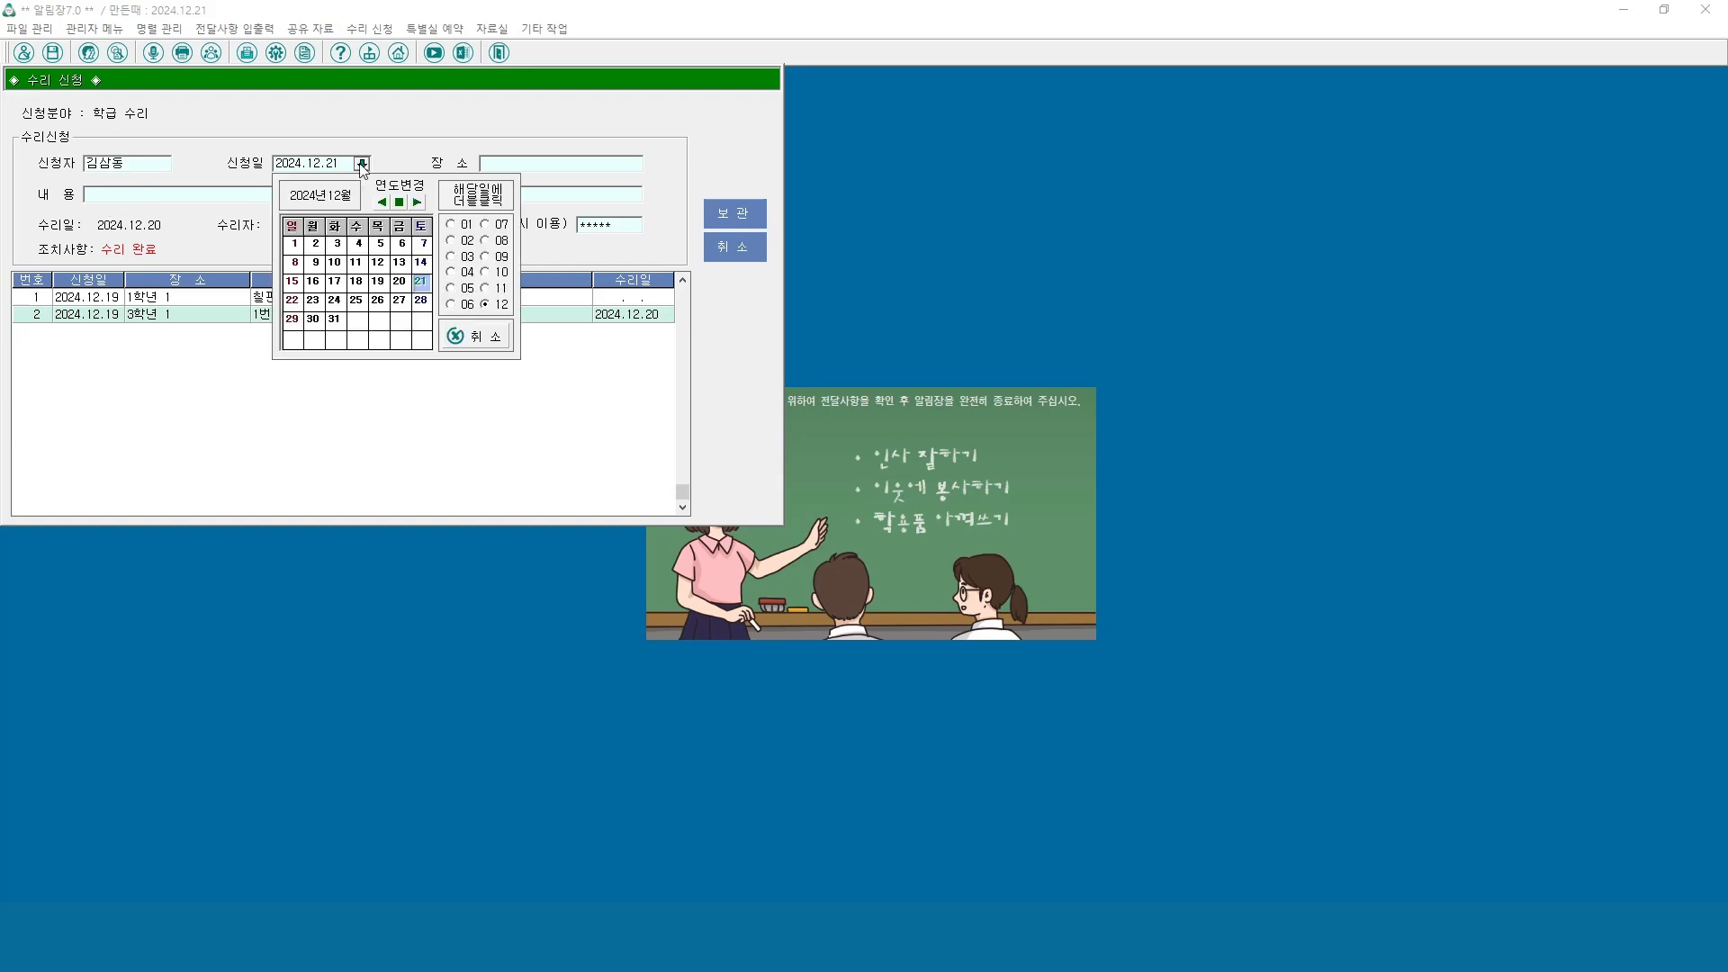
pyautogui.doubleClick(399, 283)
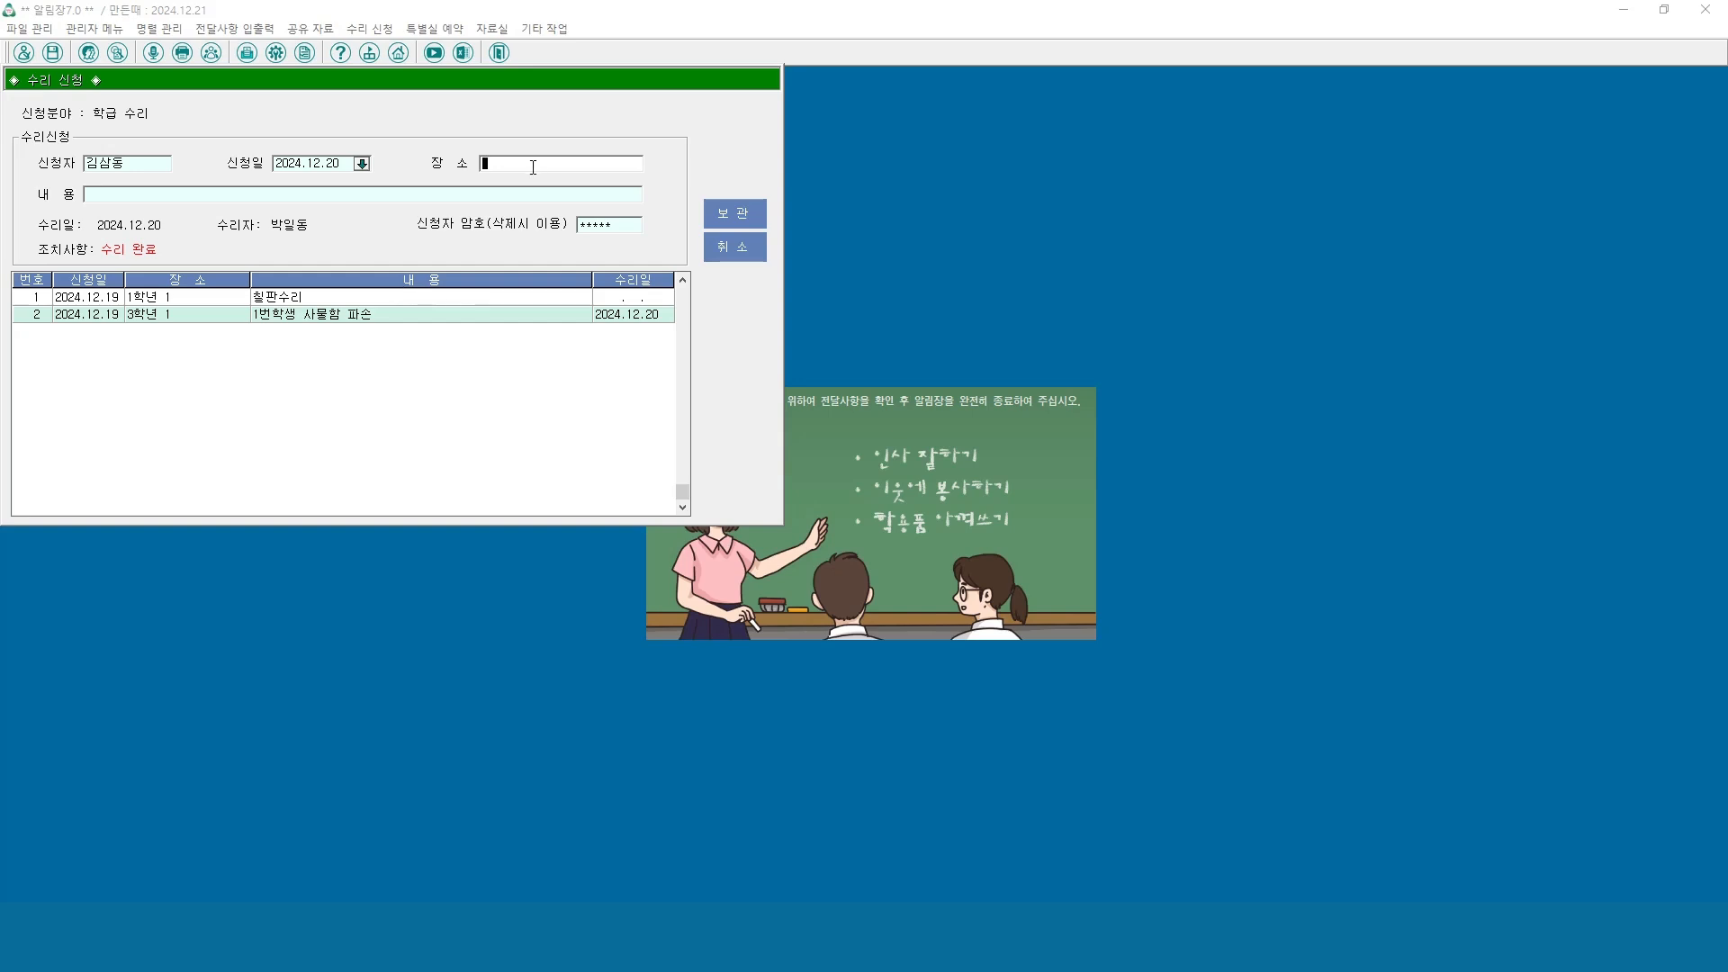
# Enter 미술실 as the place and 수도 파손 as the content, and save the repair request.
pyautogui.write('미술실')
pyautogui.press('Return')
pyautogui.write('수도 파손')
pyautogui.click(582, 225)
pyautogui.moveTo(617, 227); pyautogui.dragTo(565, 235)
pyautogui.click(729, 221)
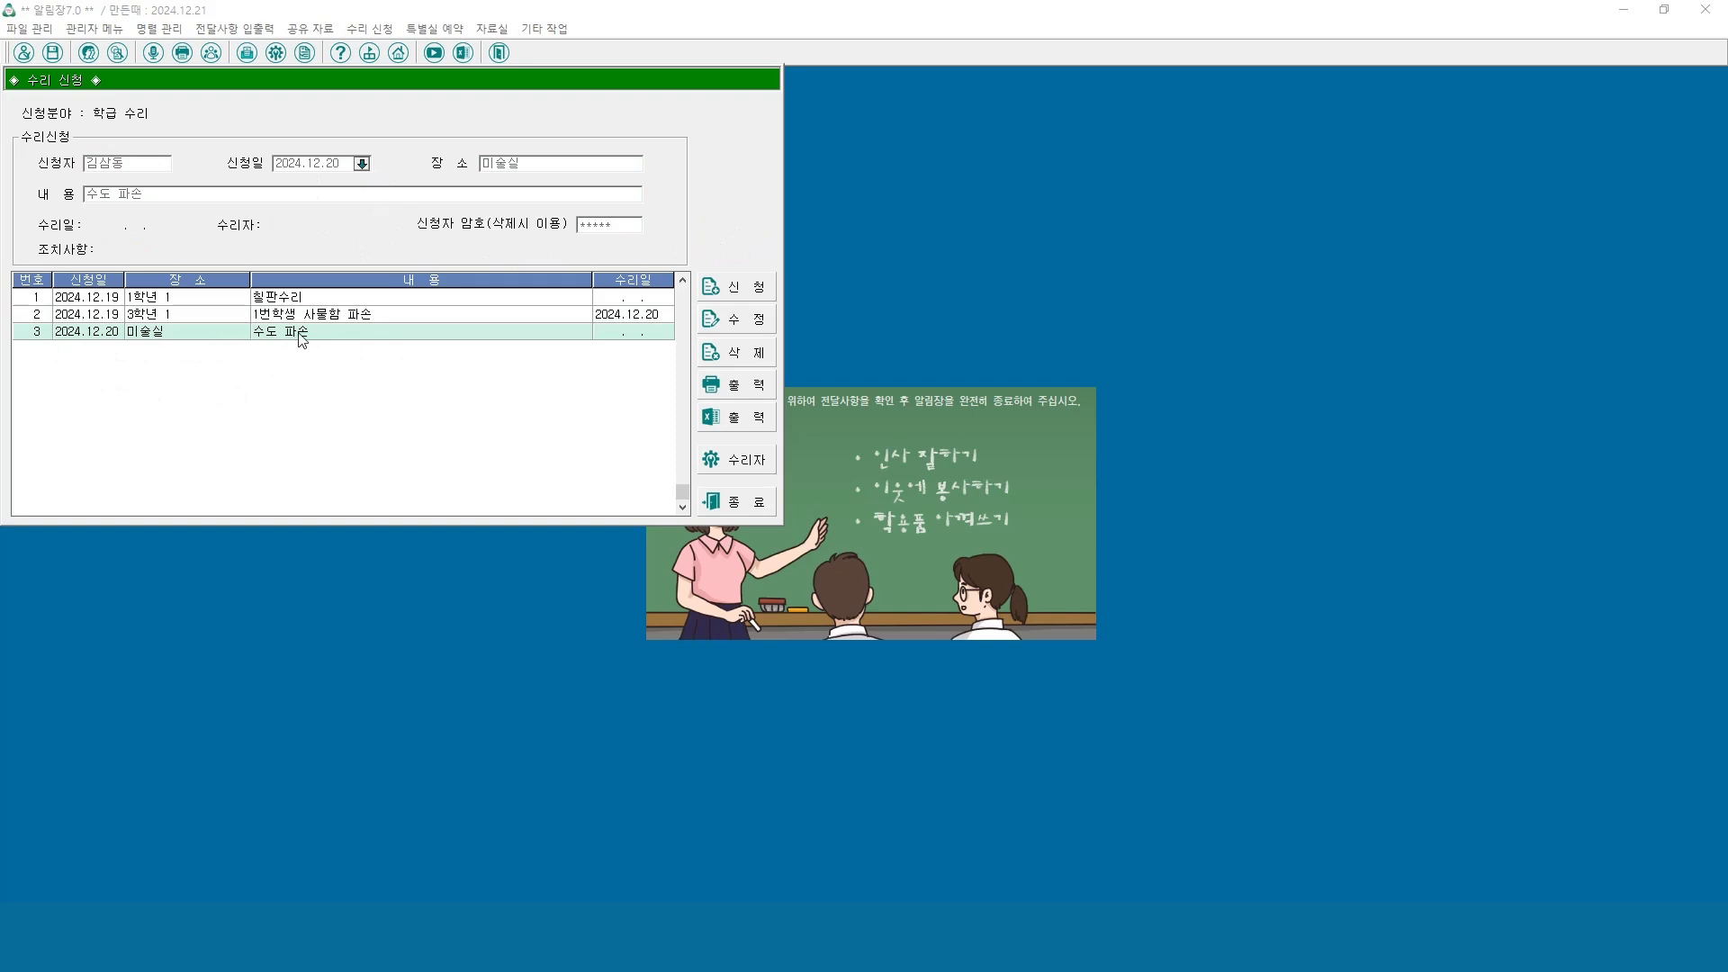
# Edit the 수도 파손 request using the applicant password, change its place to 미술실1, and save it.
pyautogui.click(755, 327)
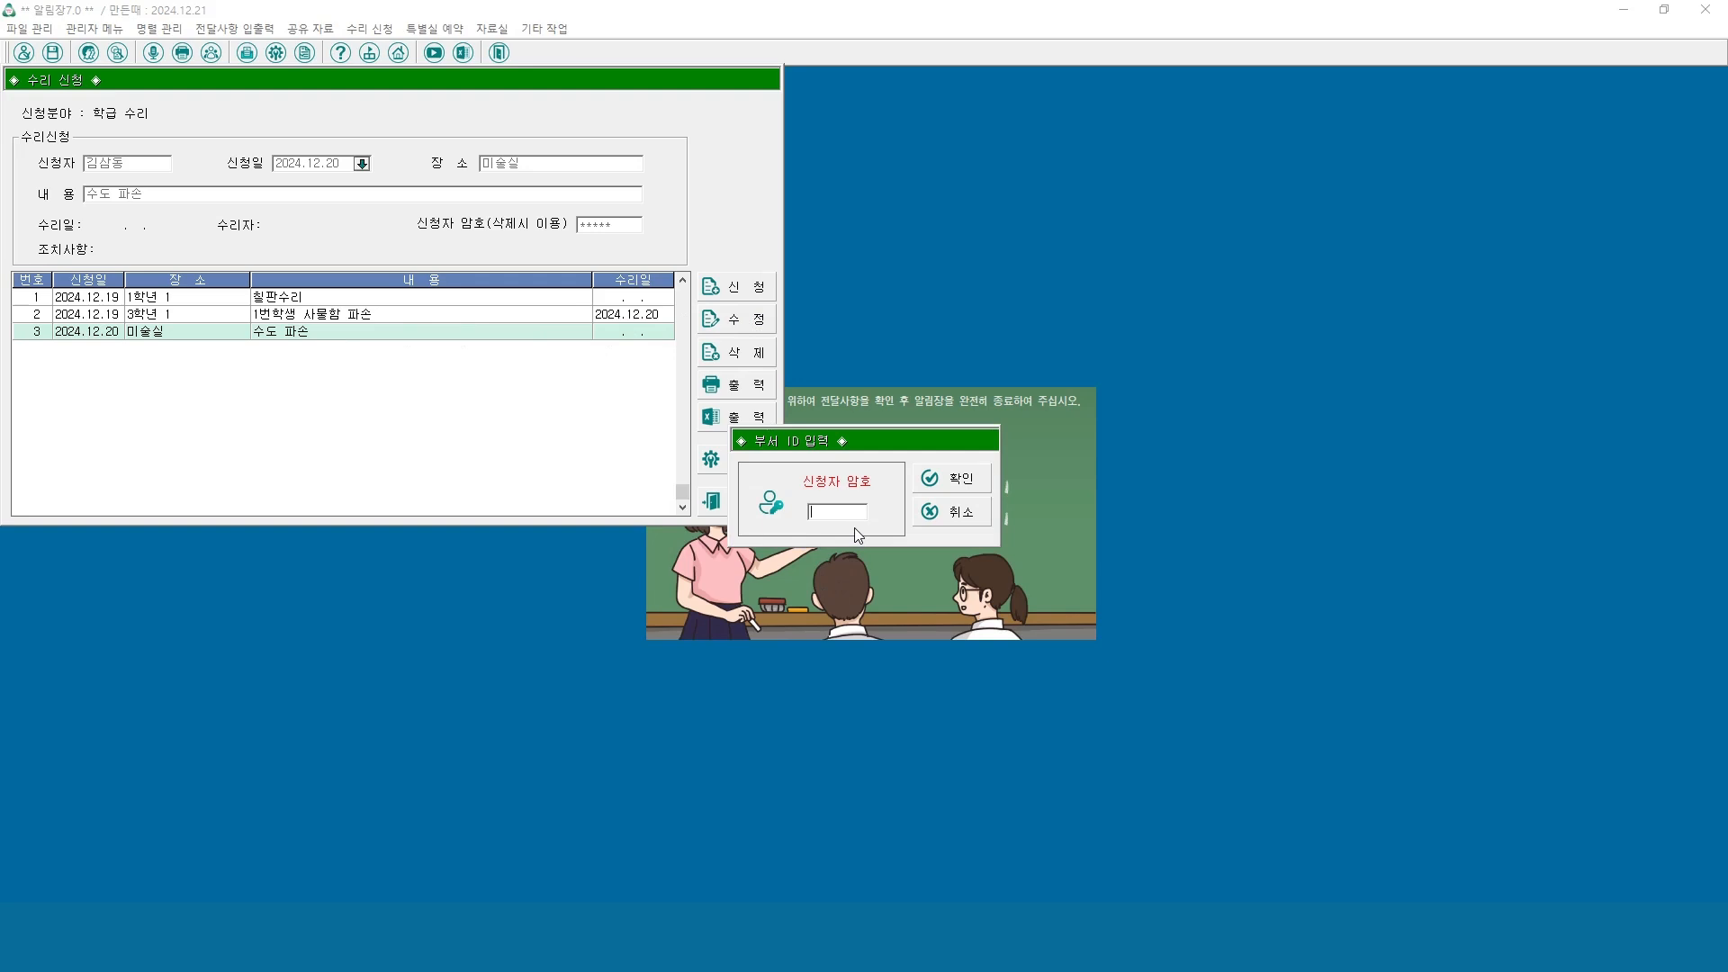
pyautogui.click(956, 479)
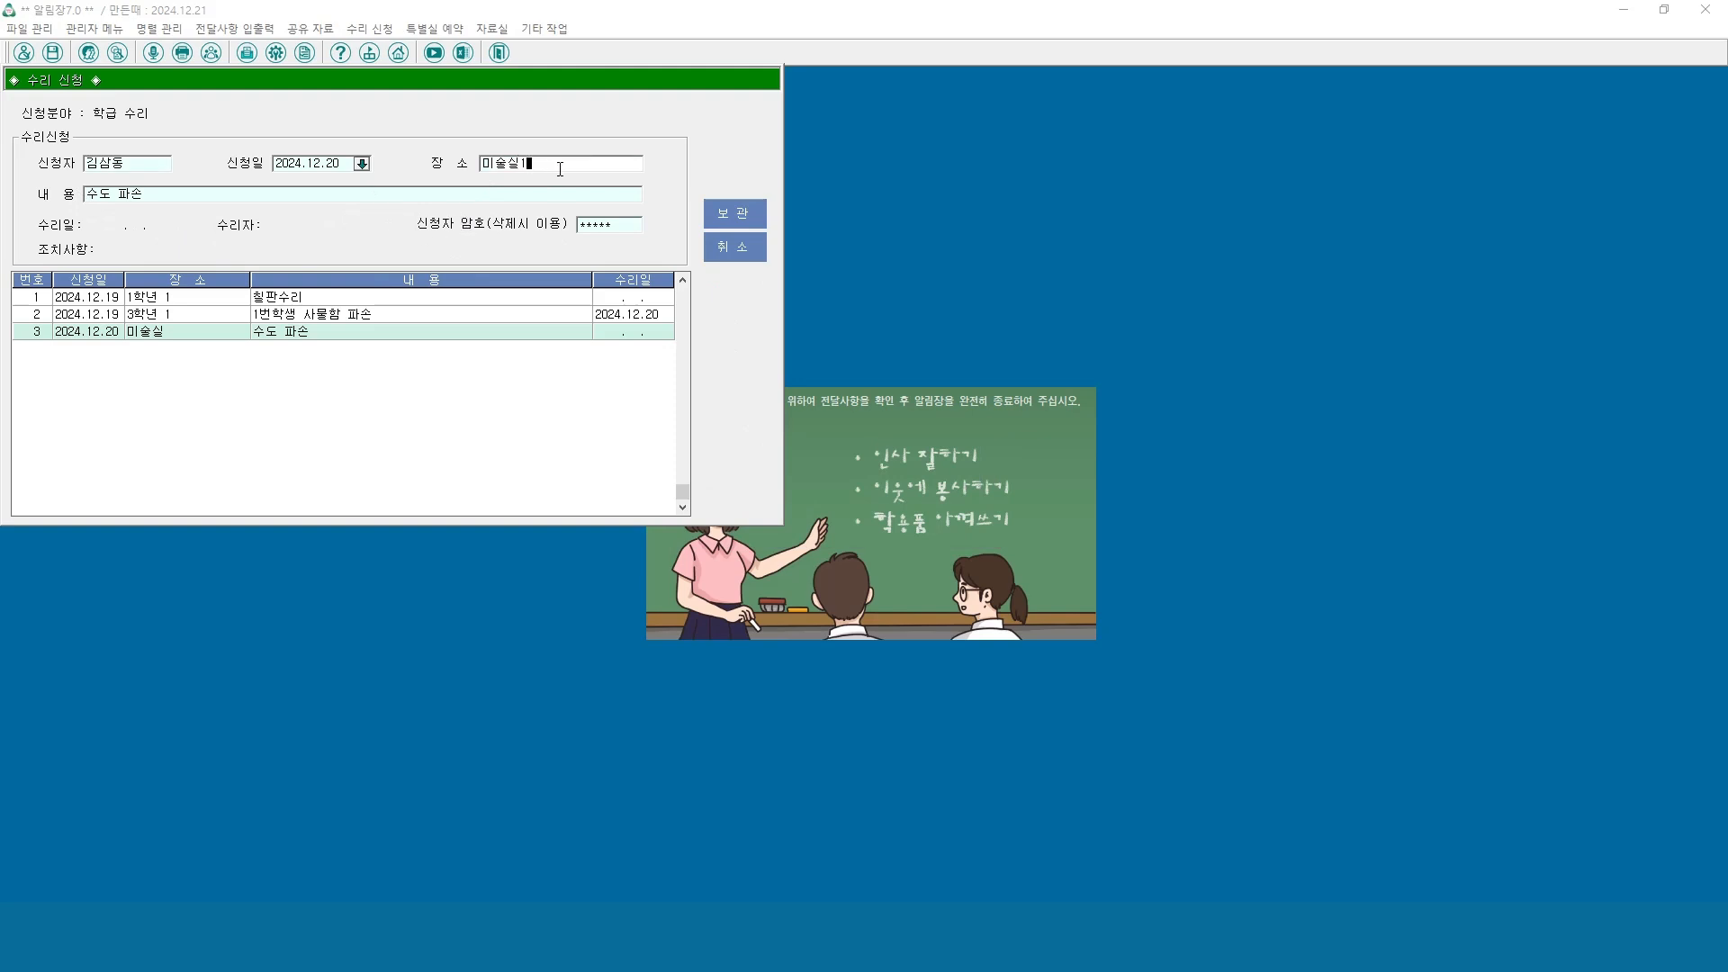
pyautogui.click(729, 215)
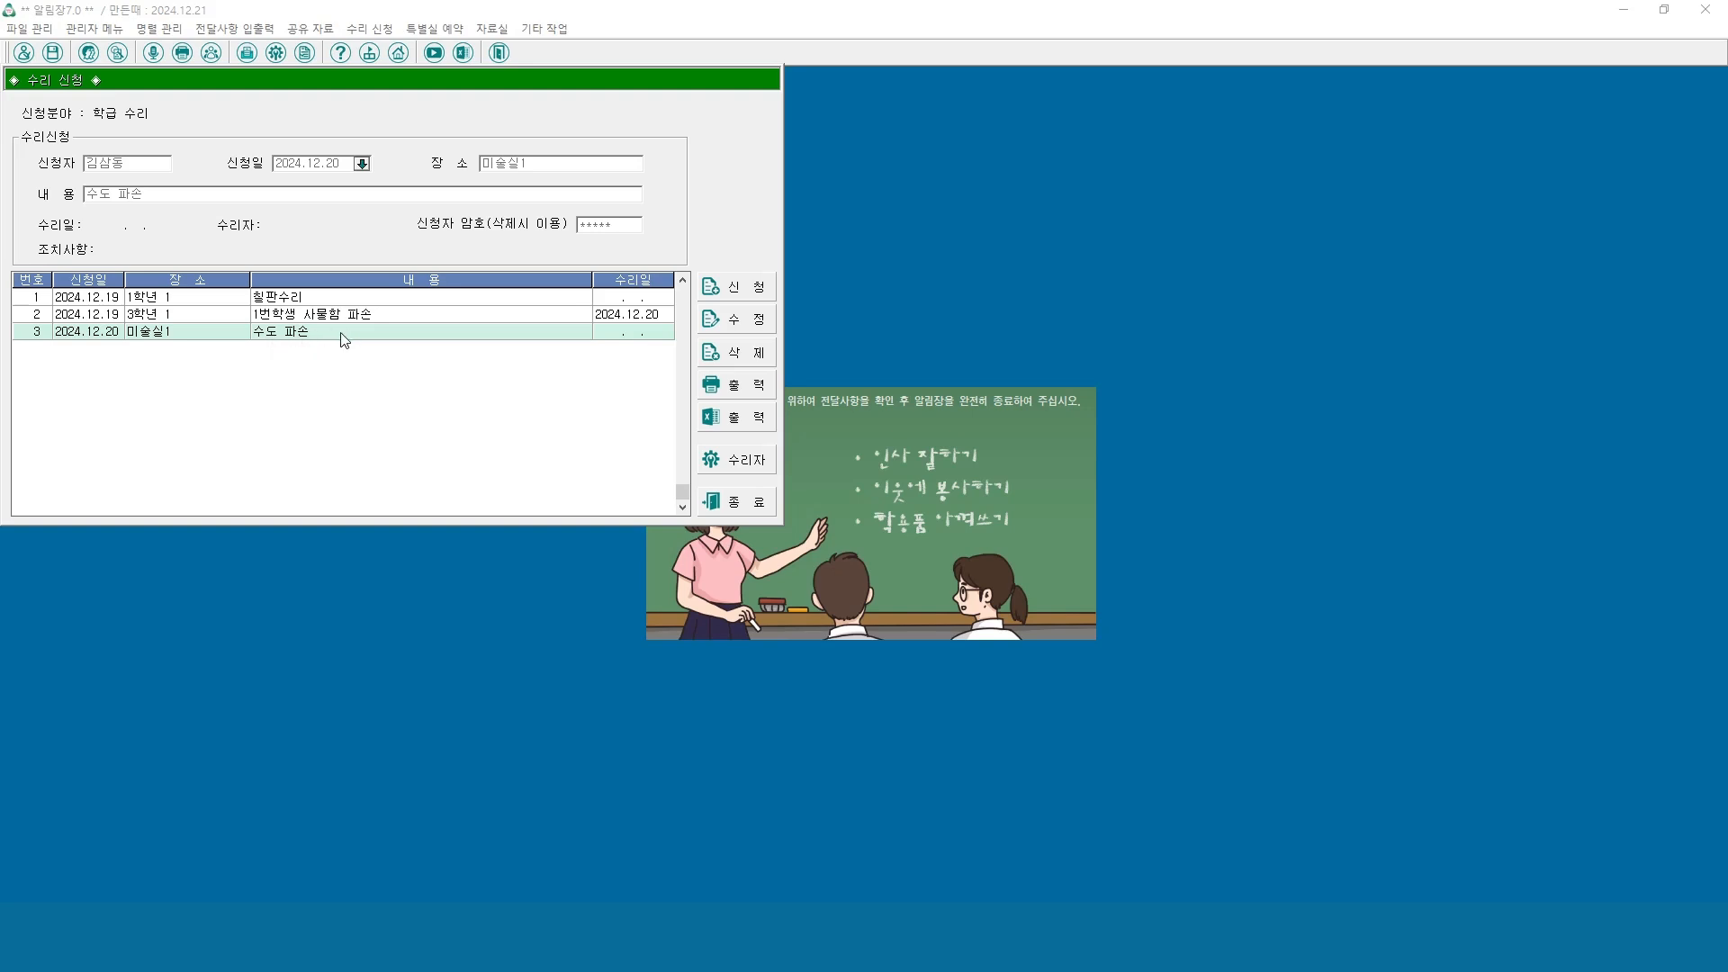
# Delete the 수도 파손 request for 미술실1, authorising it with the applicant password.
pyautogui.click(738, 353)
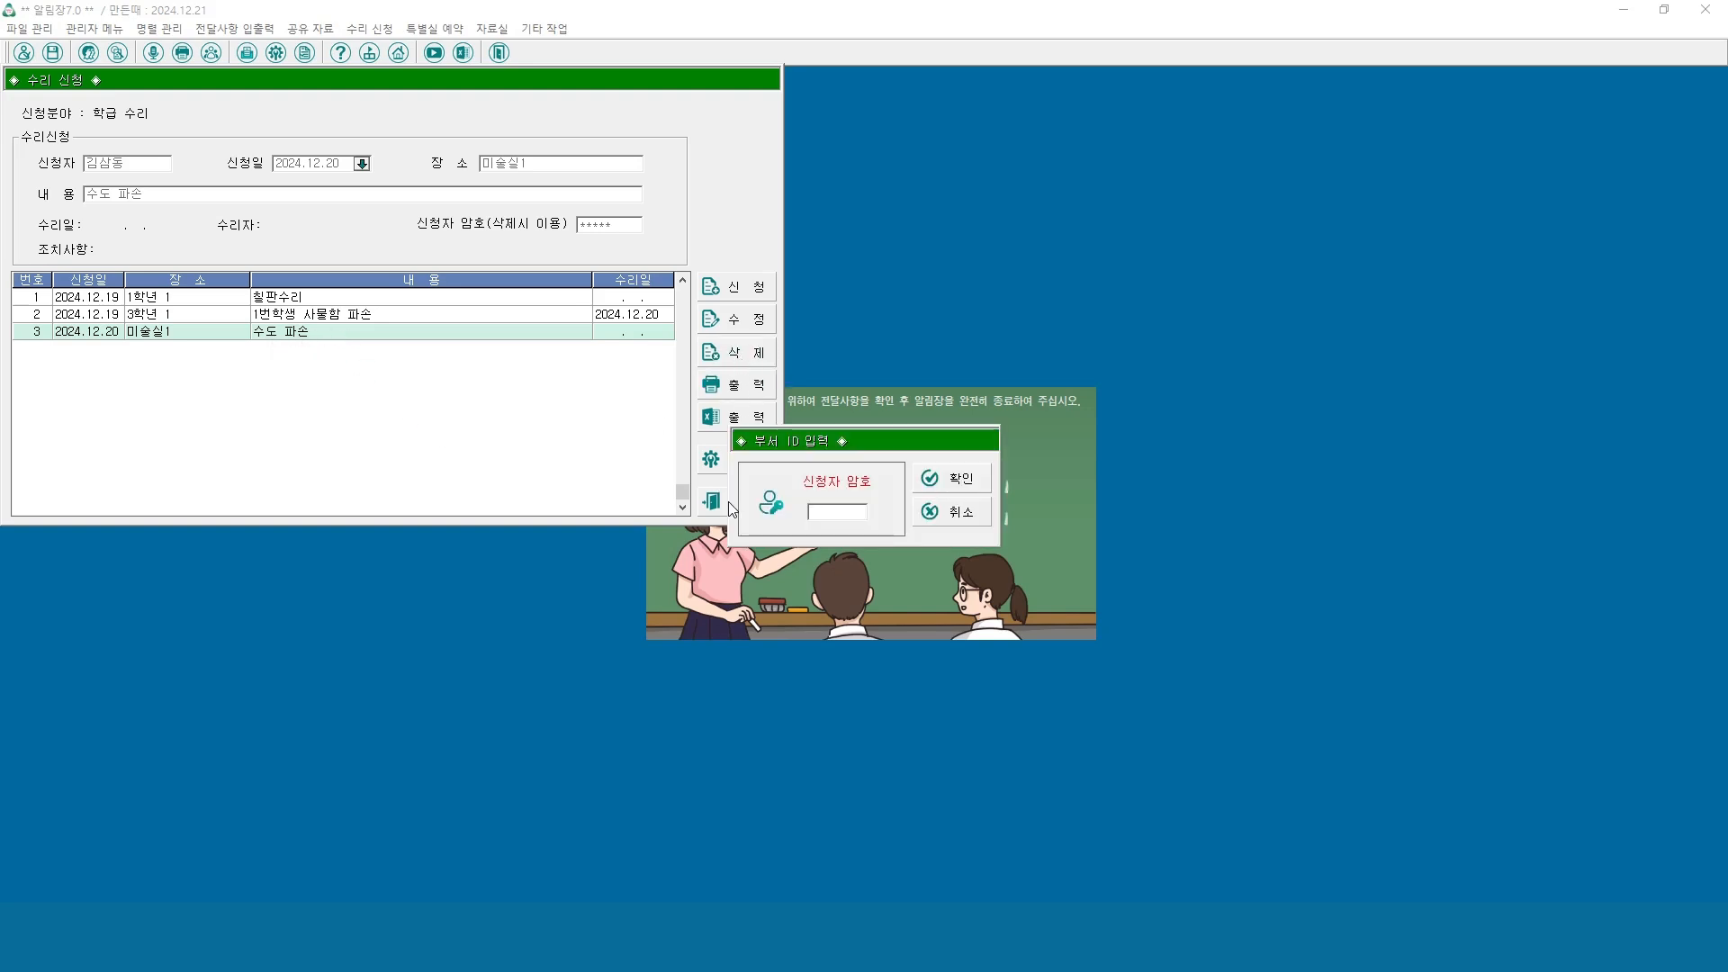
pyautogui.click(839, 518)
pyautogui.write('*****')
pyautogui.click(967, 477)
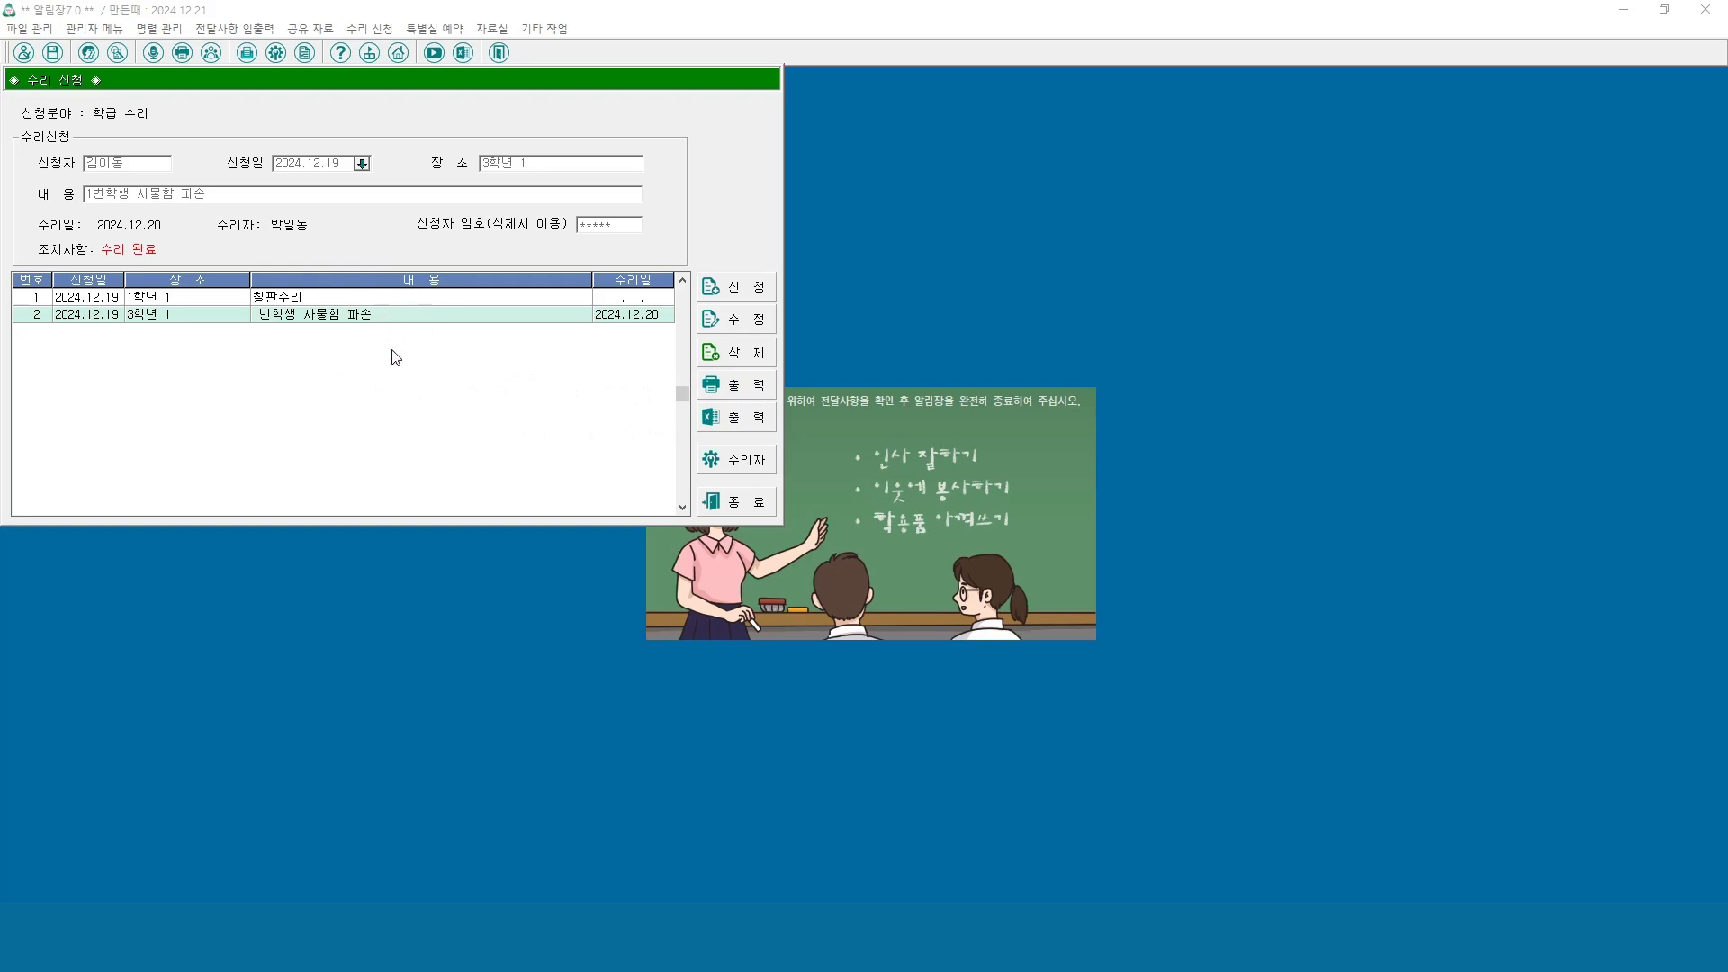
# Preview the printout of repair requests 1 to 2 and close the preview.
pyautogui.click(743, 388)
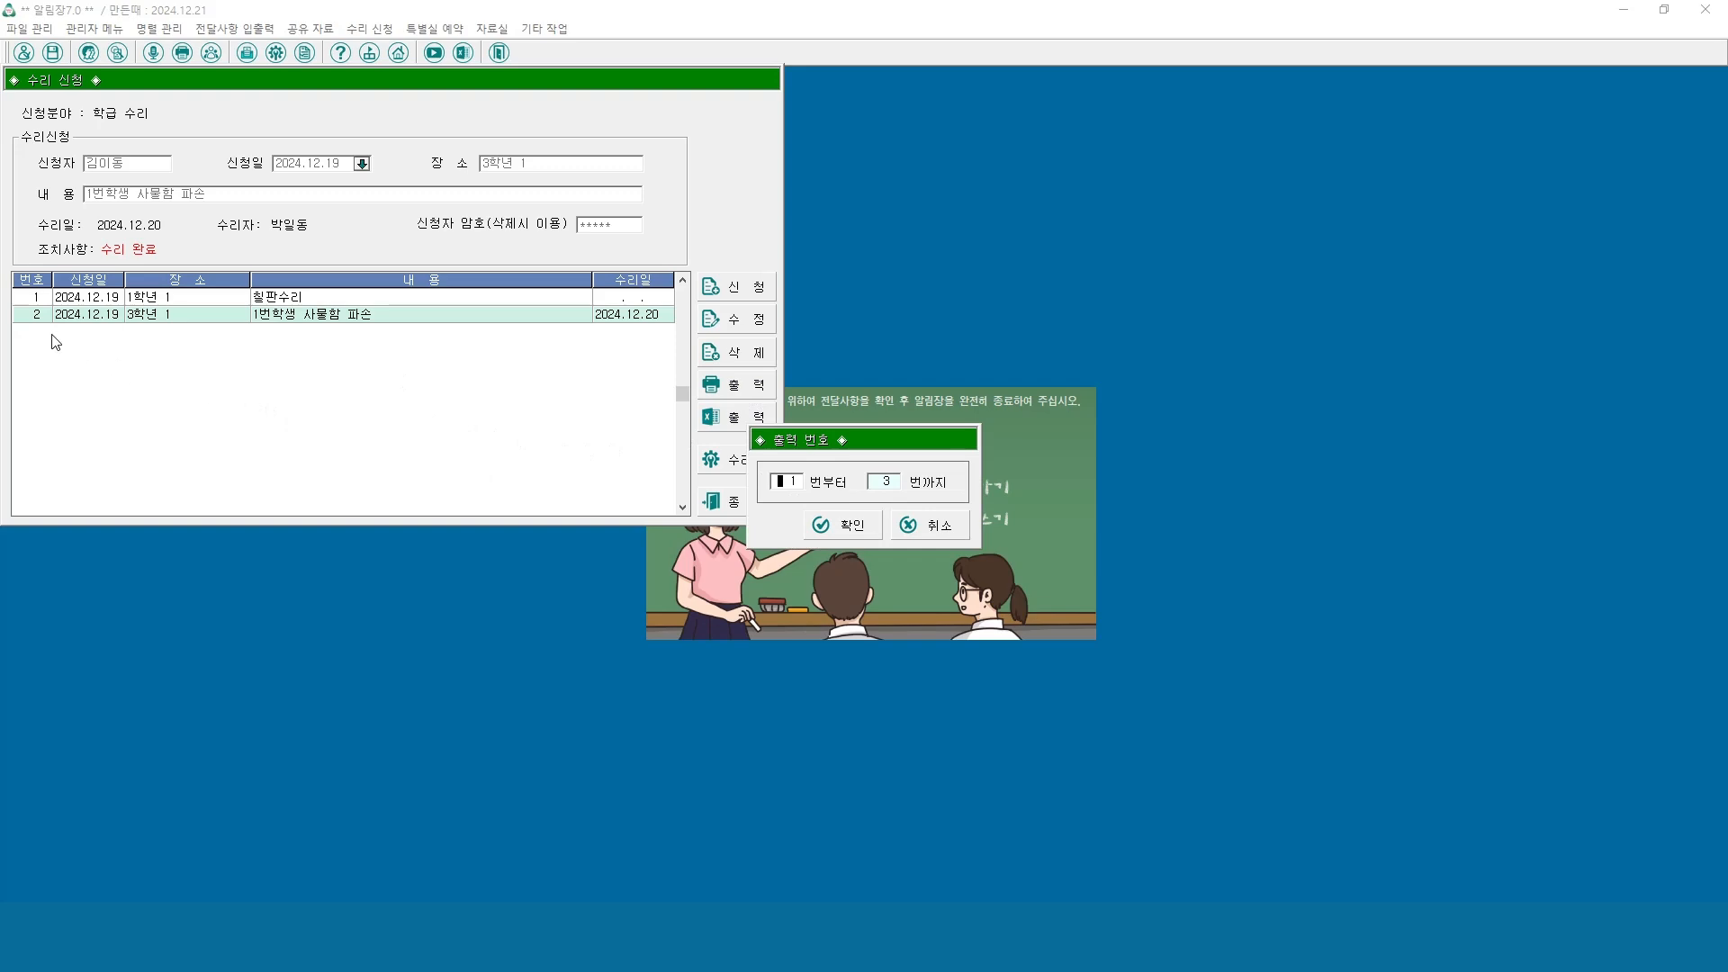
pyautogui.click(881, 480)
pyautogui.write('2')
pyautogui.click(842, 525)
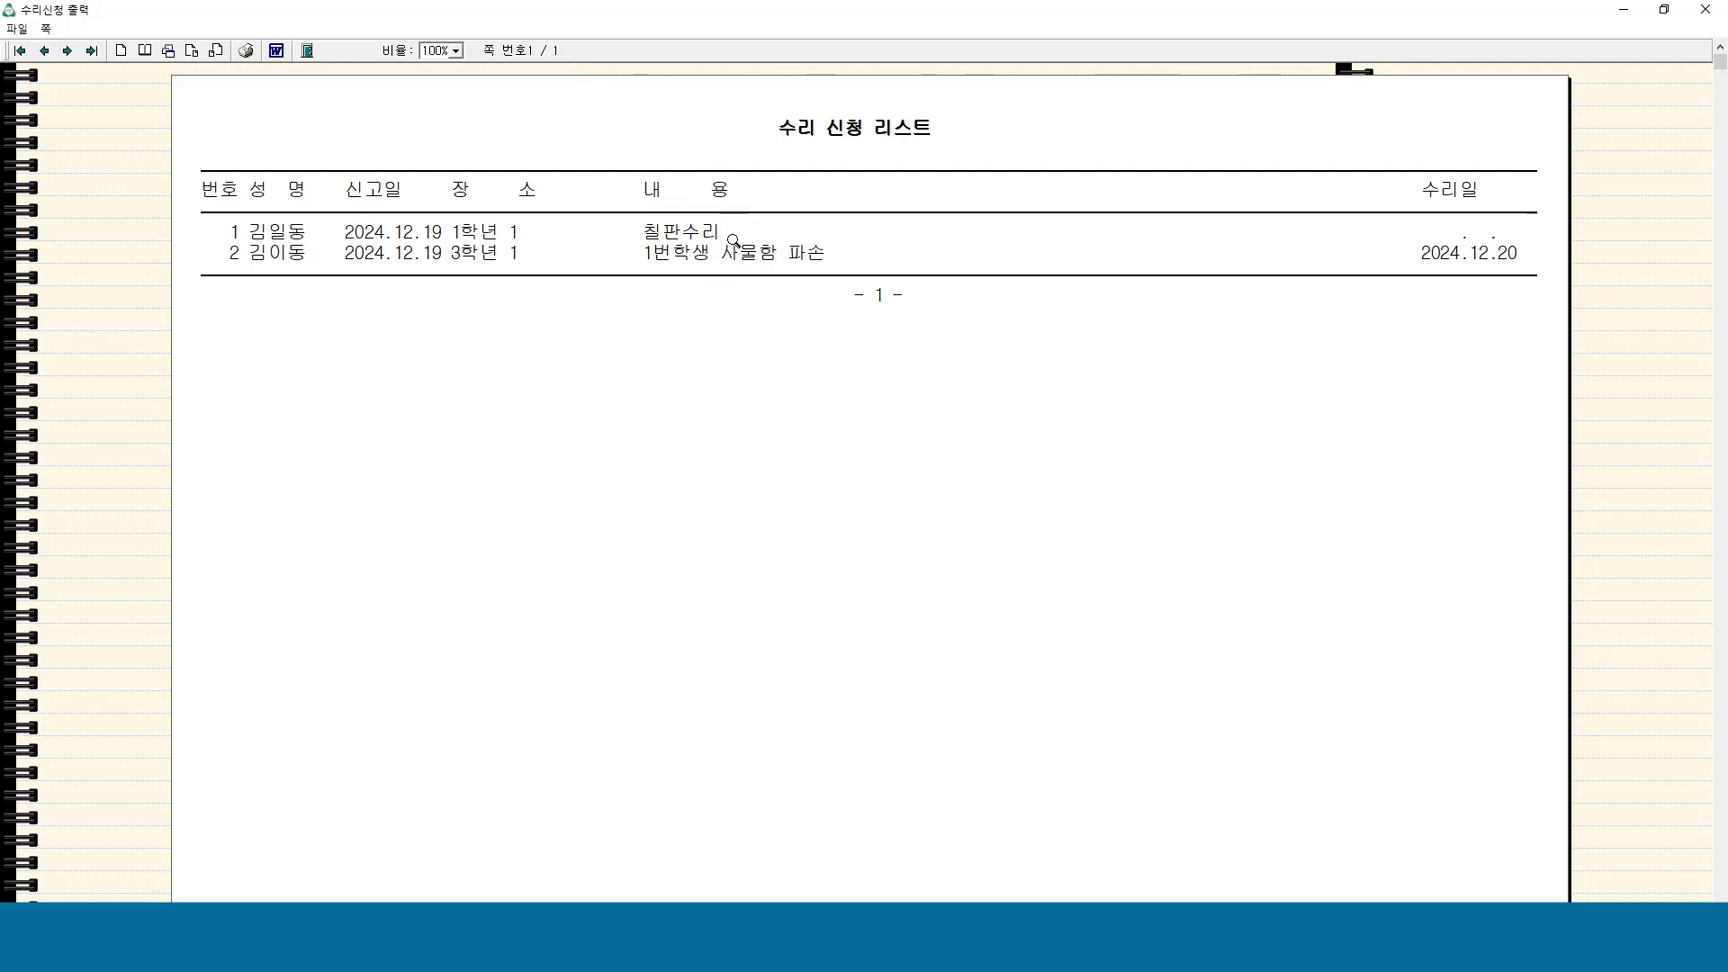
pyautogui.click(308, 51)
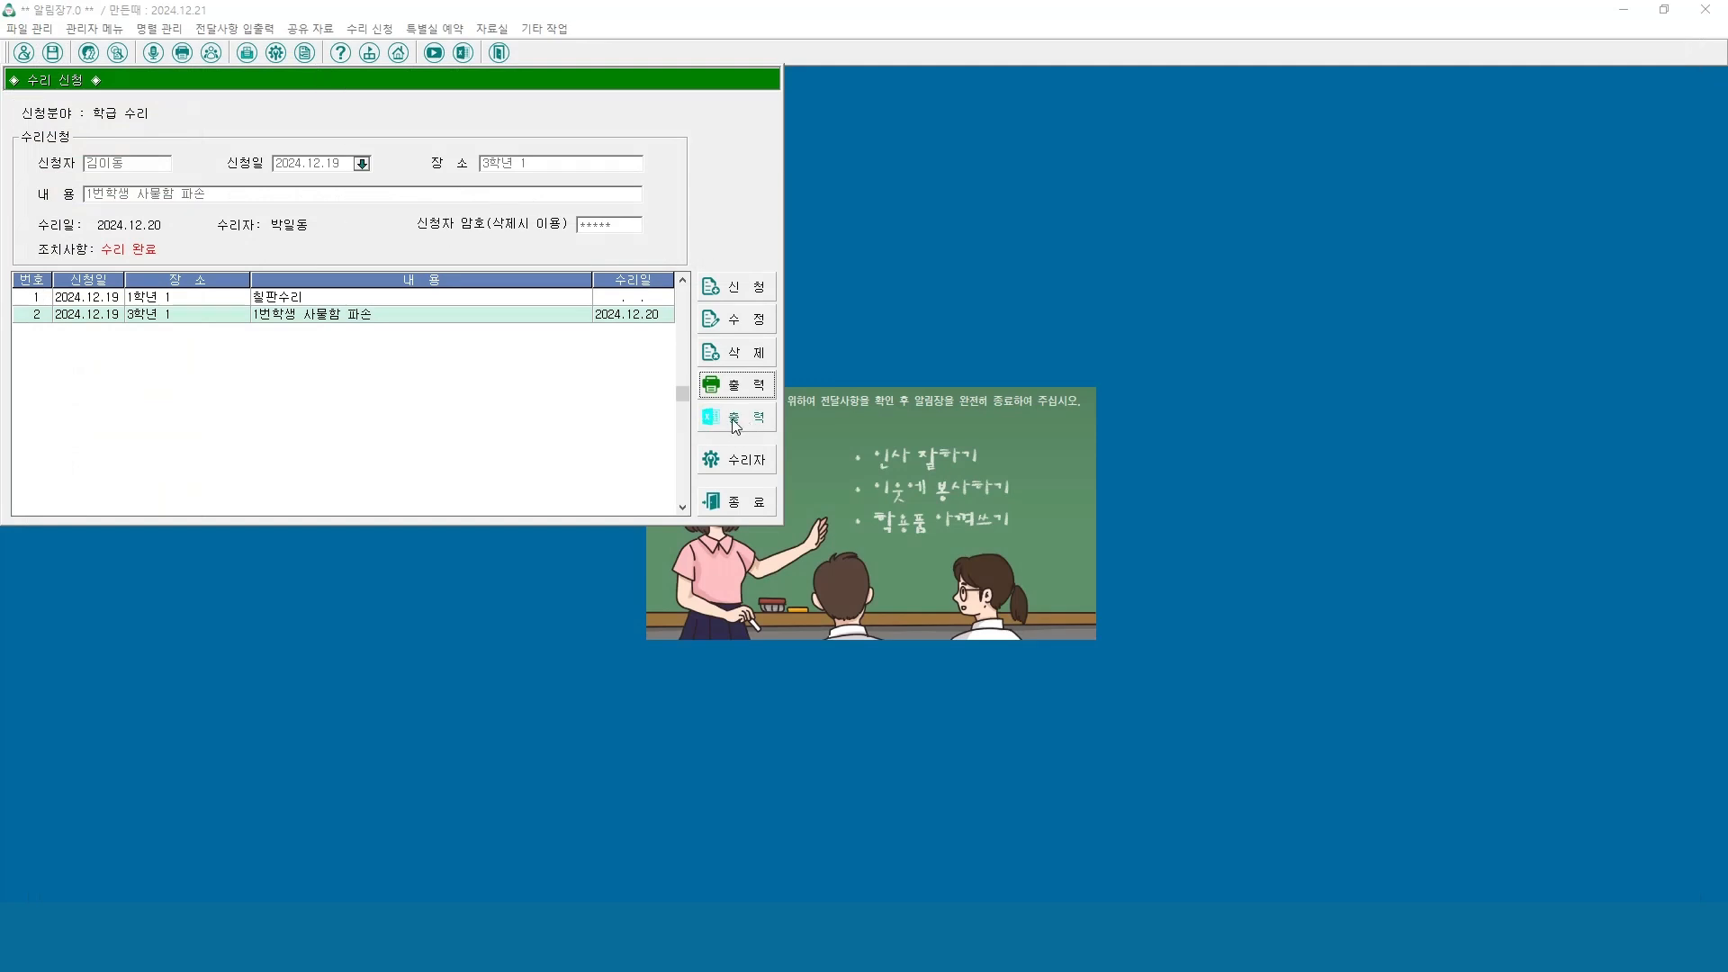
# Export repair requests 1 to 2 to Excel, look over the generated workbook, and close it.
pyautogui.click(736, 420)
pyautogui.doubleClick(885, 482)
pyautogui.write('2')
pyautogui.click(852, 530)
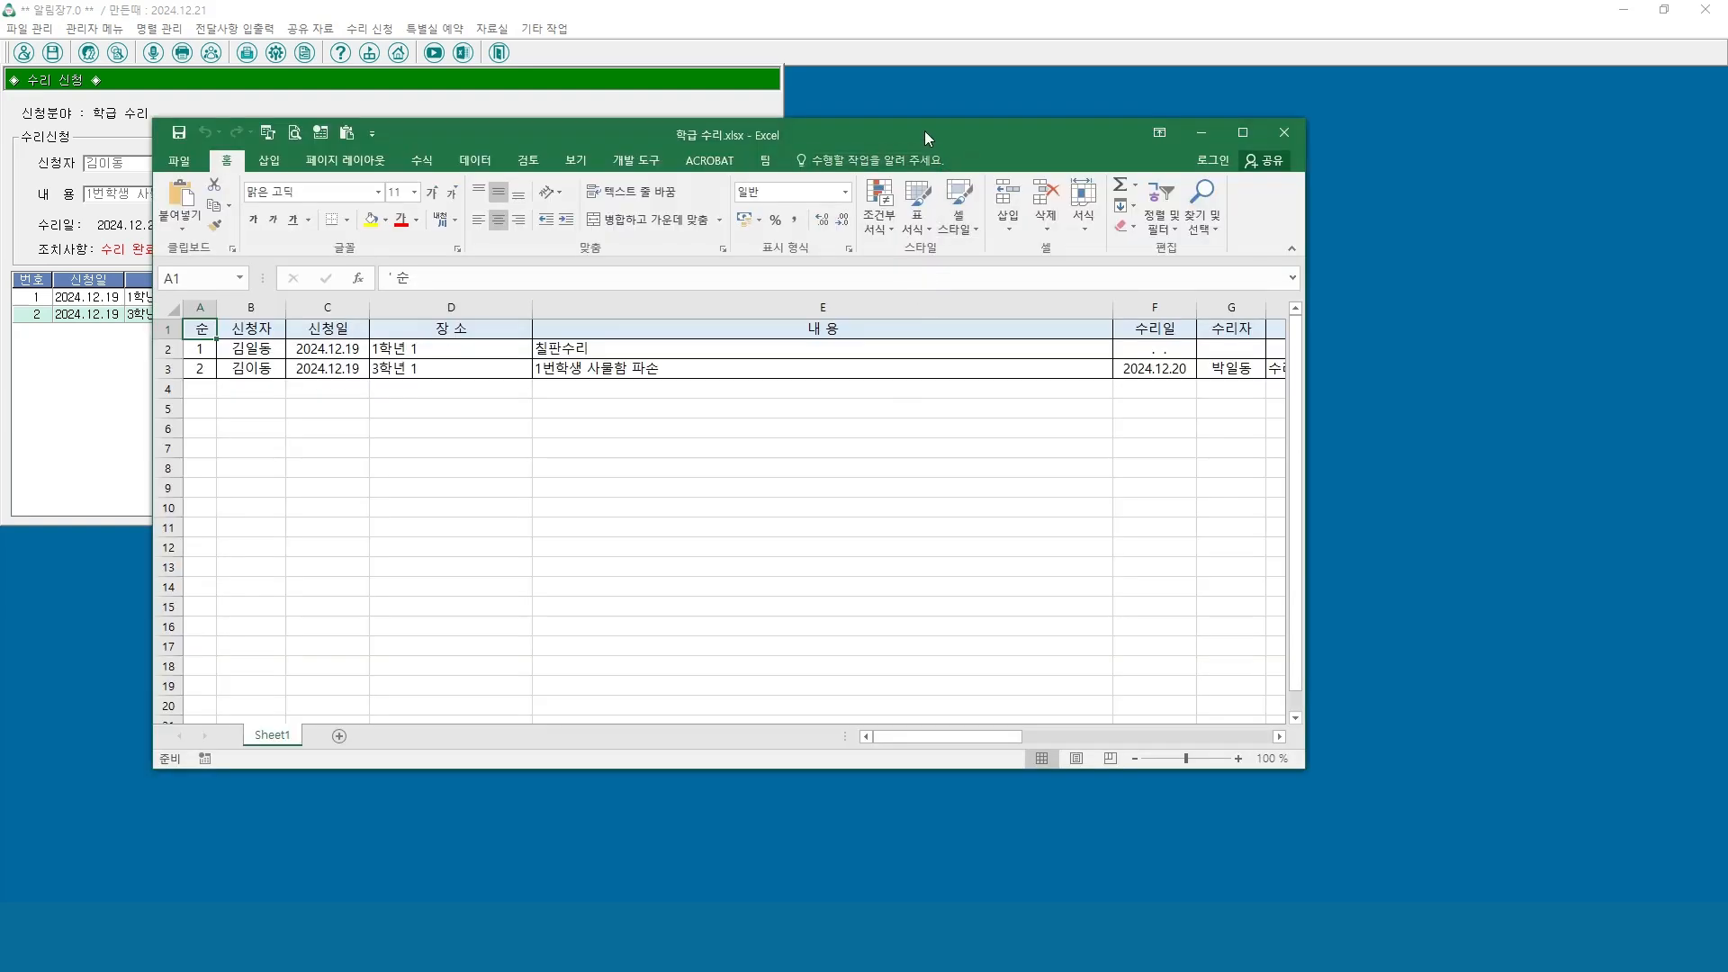
pyautogui.moveTo(925, 132); pyautogui.dragTo(1070, 216)
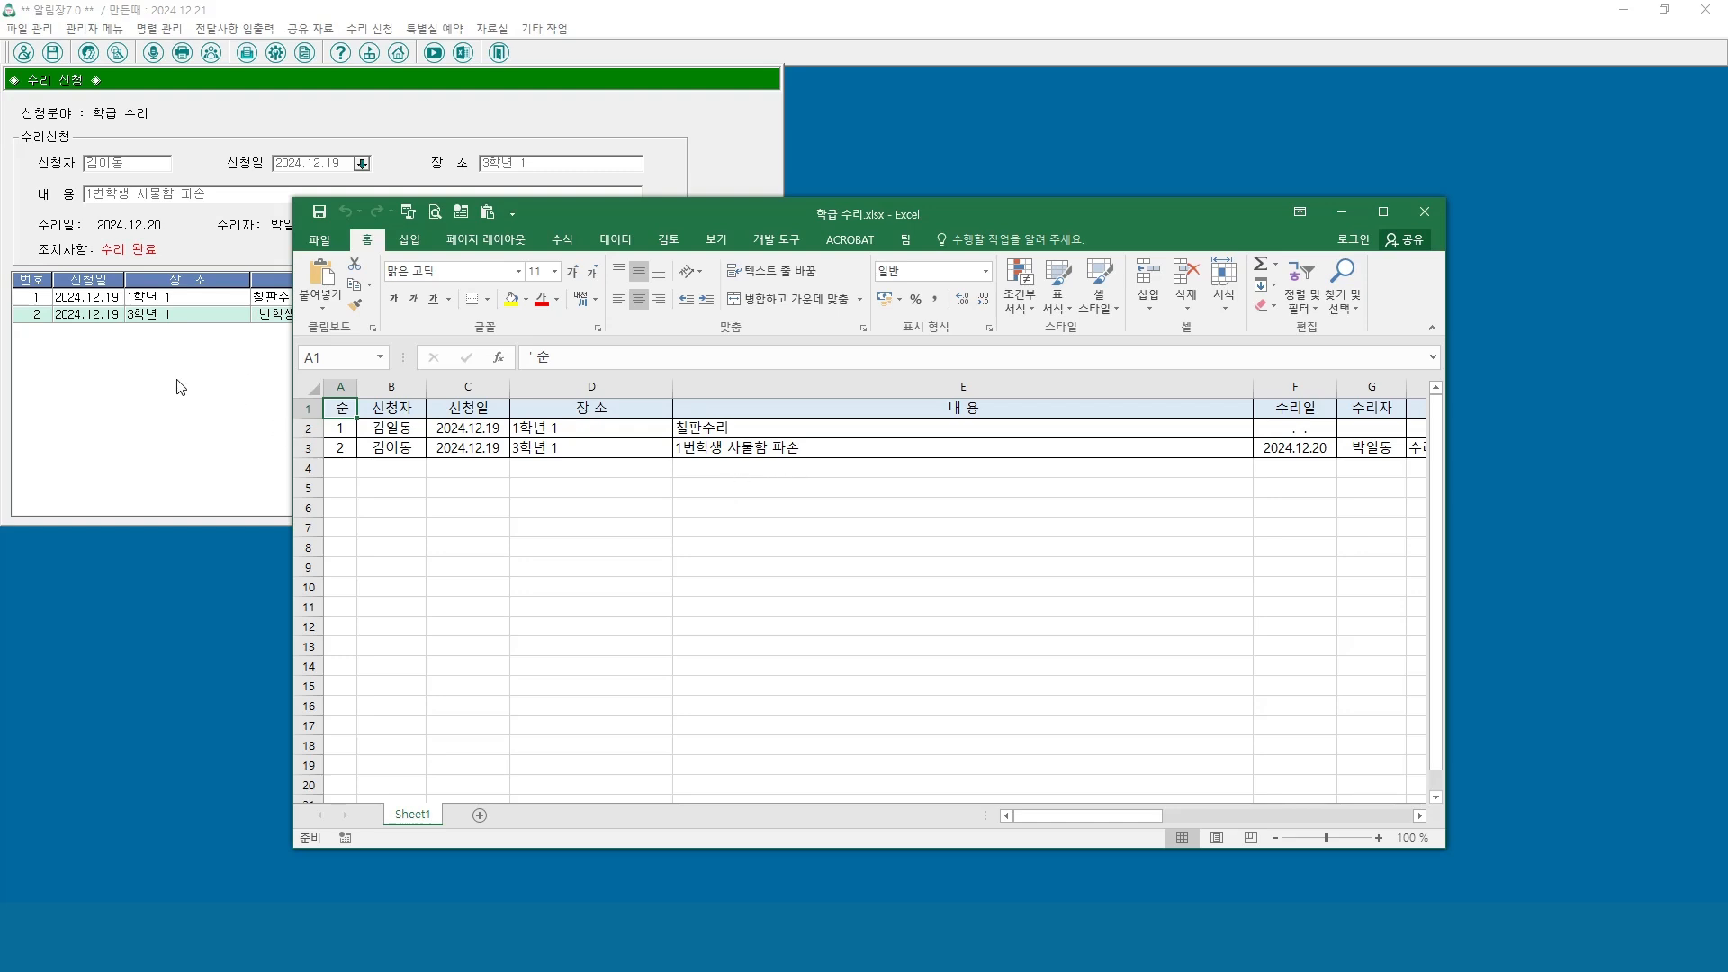
pyautogui.click(397, 450)
pyautogui.click(1423, 210)
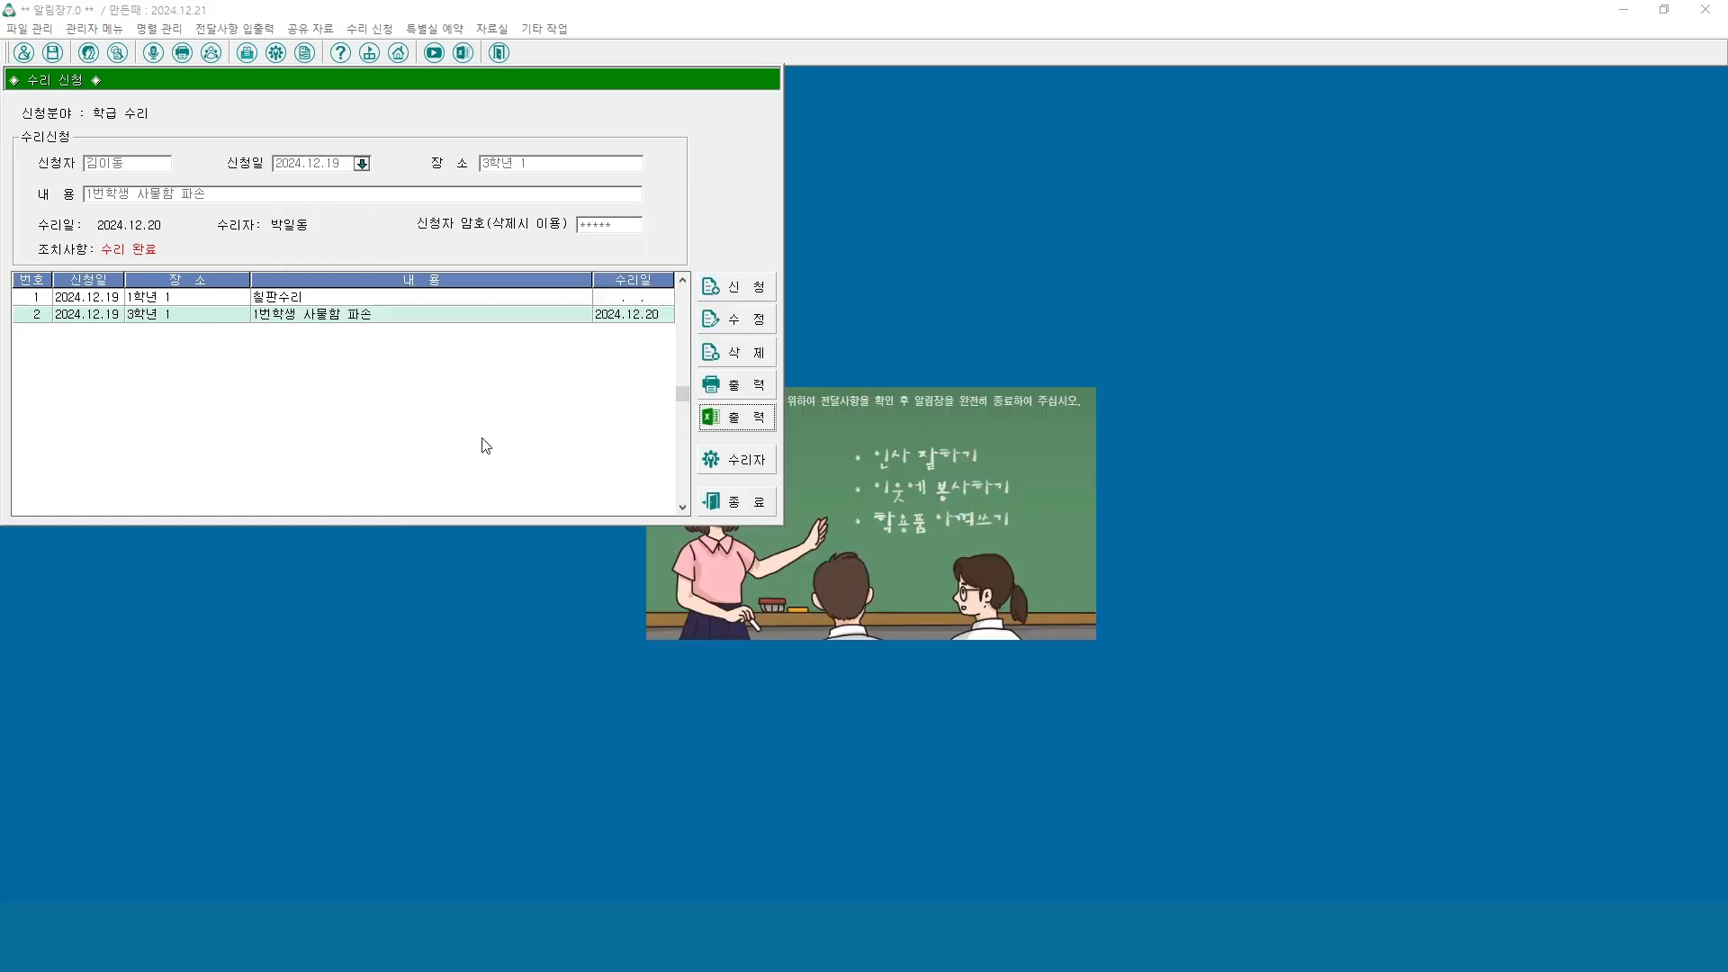
# Record the repair of the 1번학생 사물함 파손 request with the repairer's name, date 2024.12.20 and action 수리완료함.
pyautogui.click(742, 462)
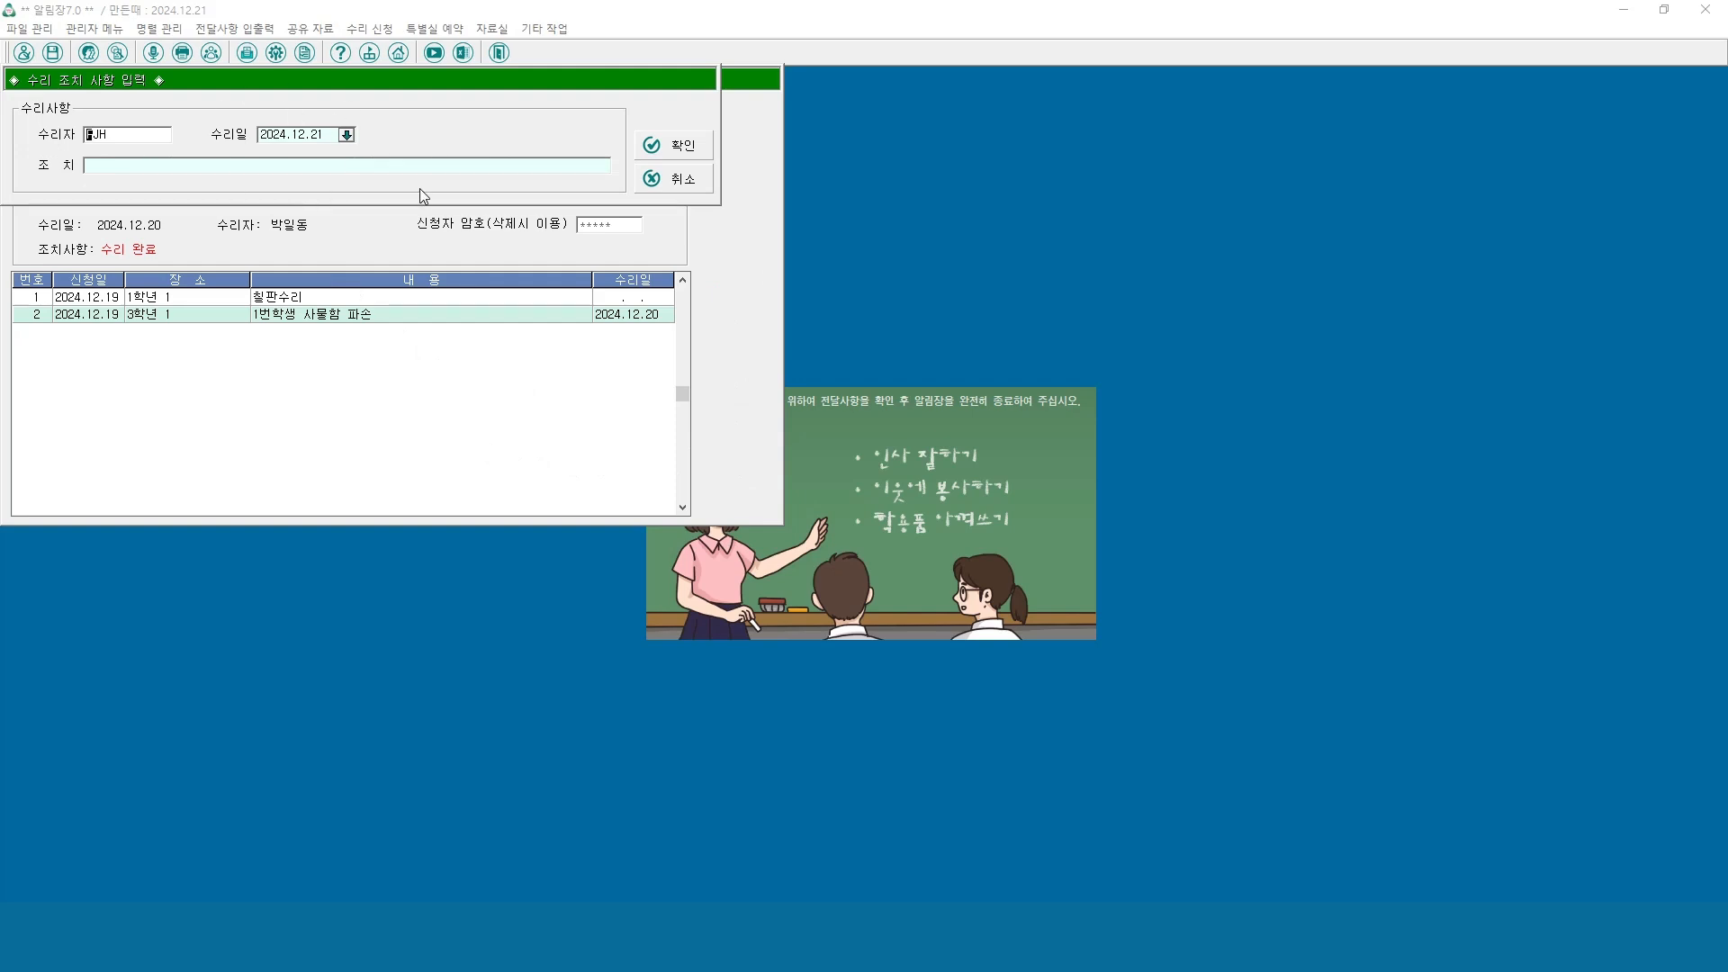
pyautogui.write('박일동')
pyautogui.click(346, 134)
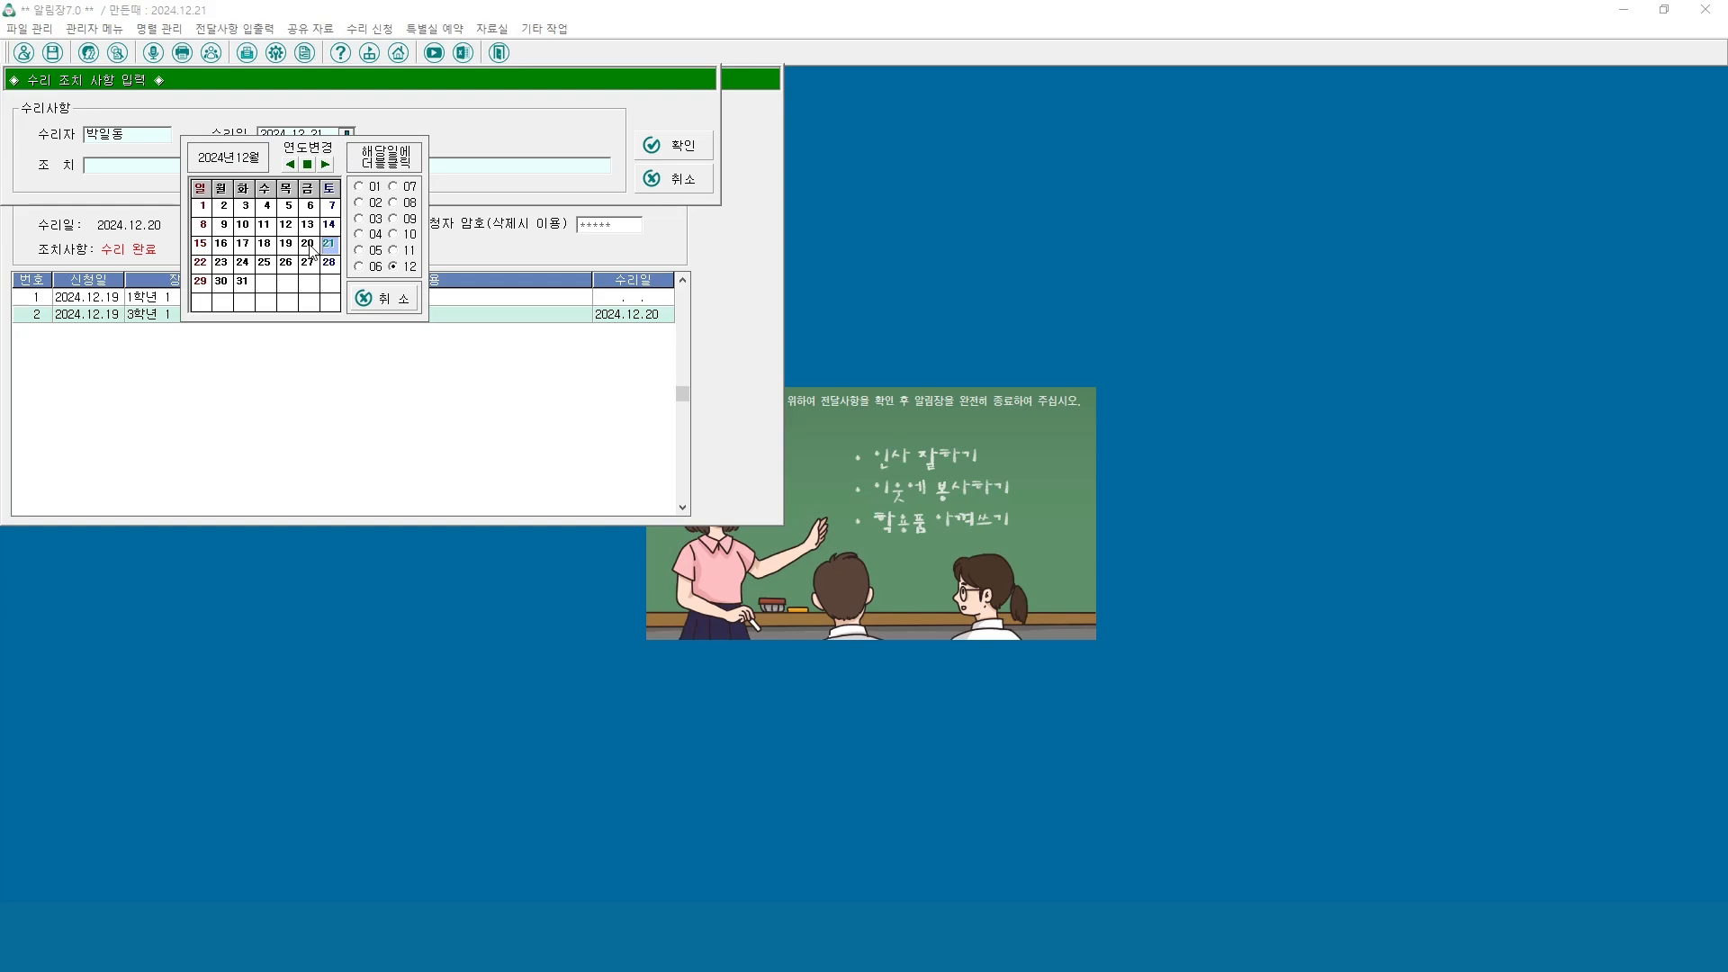
pyautogui.click(312, 250)
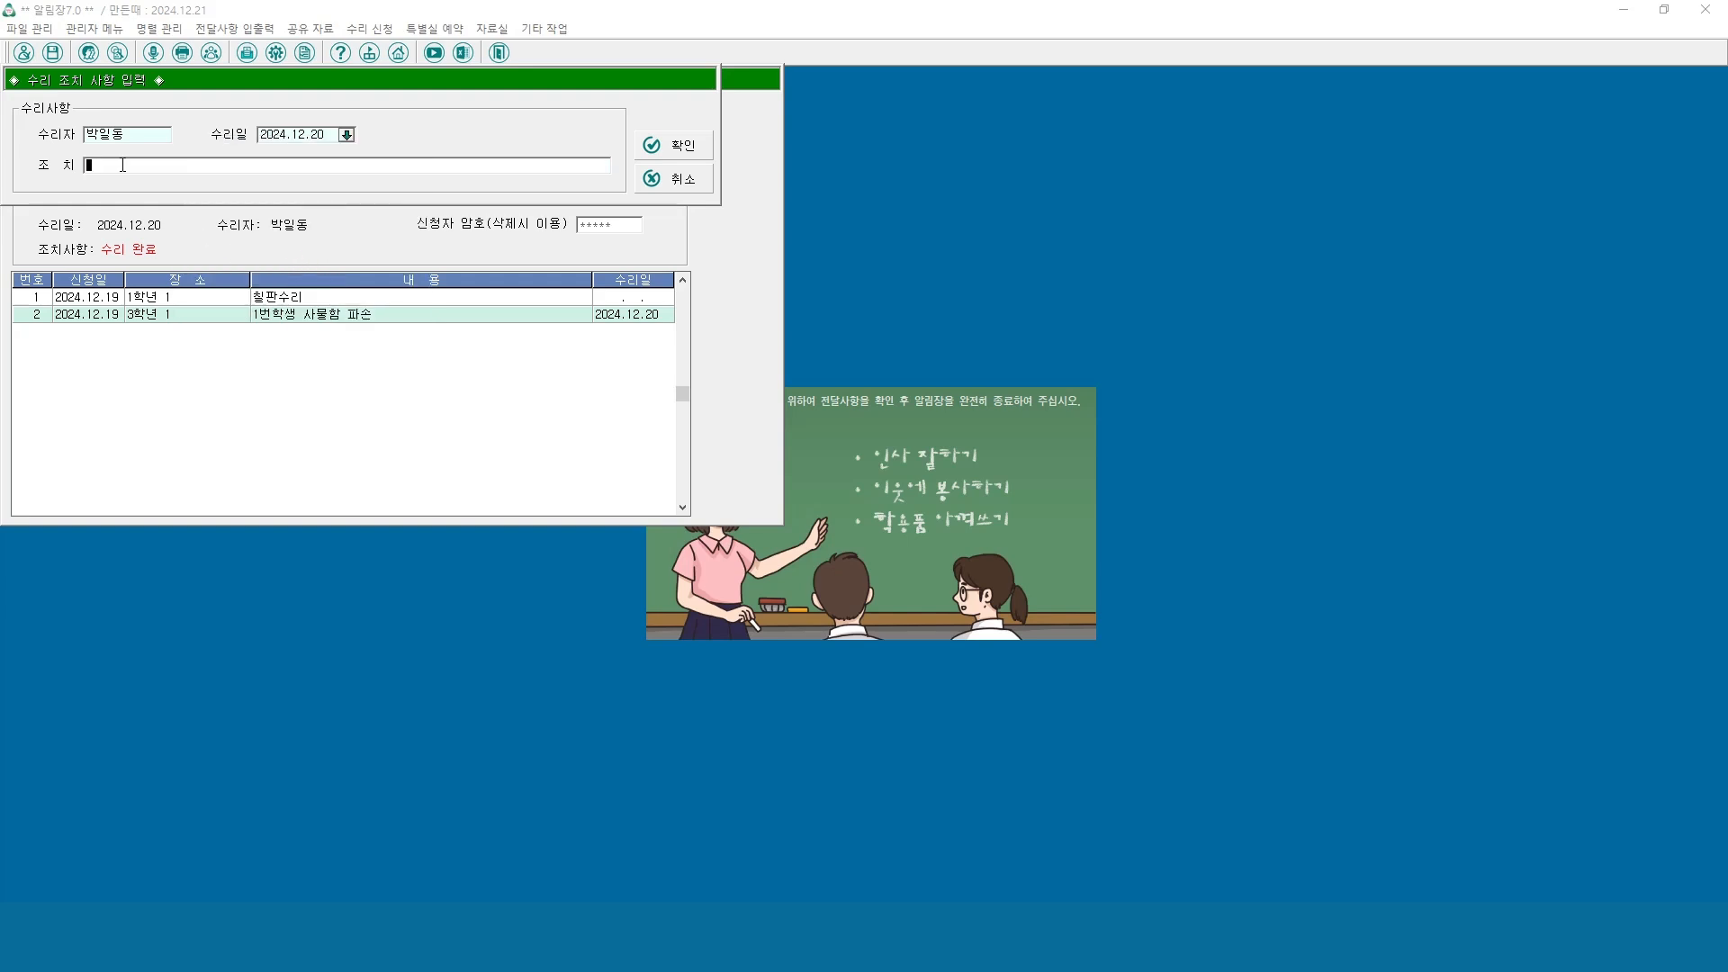
pyautogui.write('수리완료함')
pyautogui.click(682, 147)
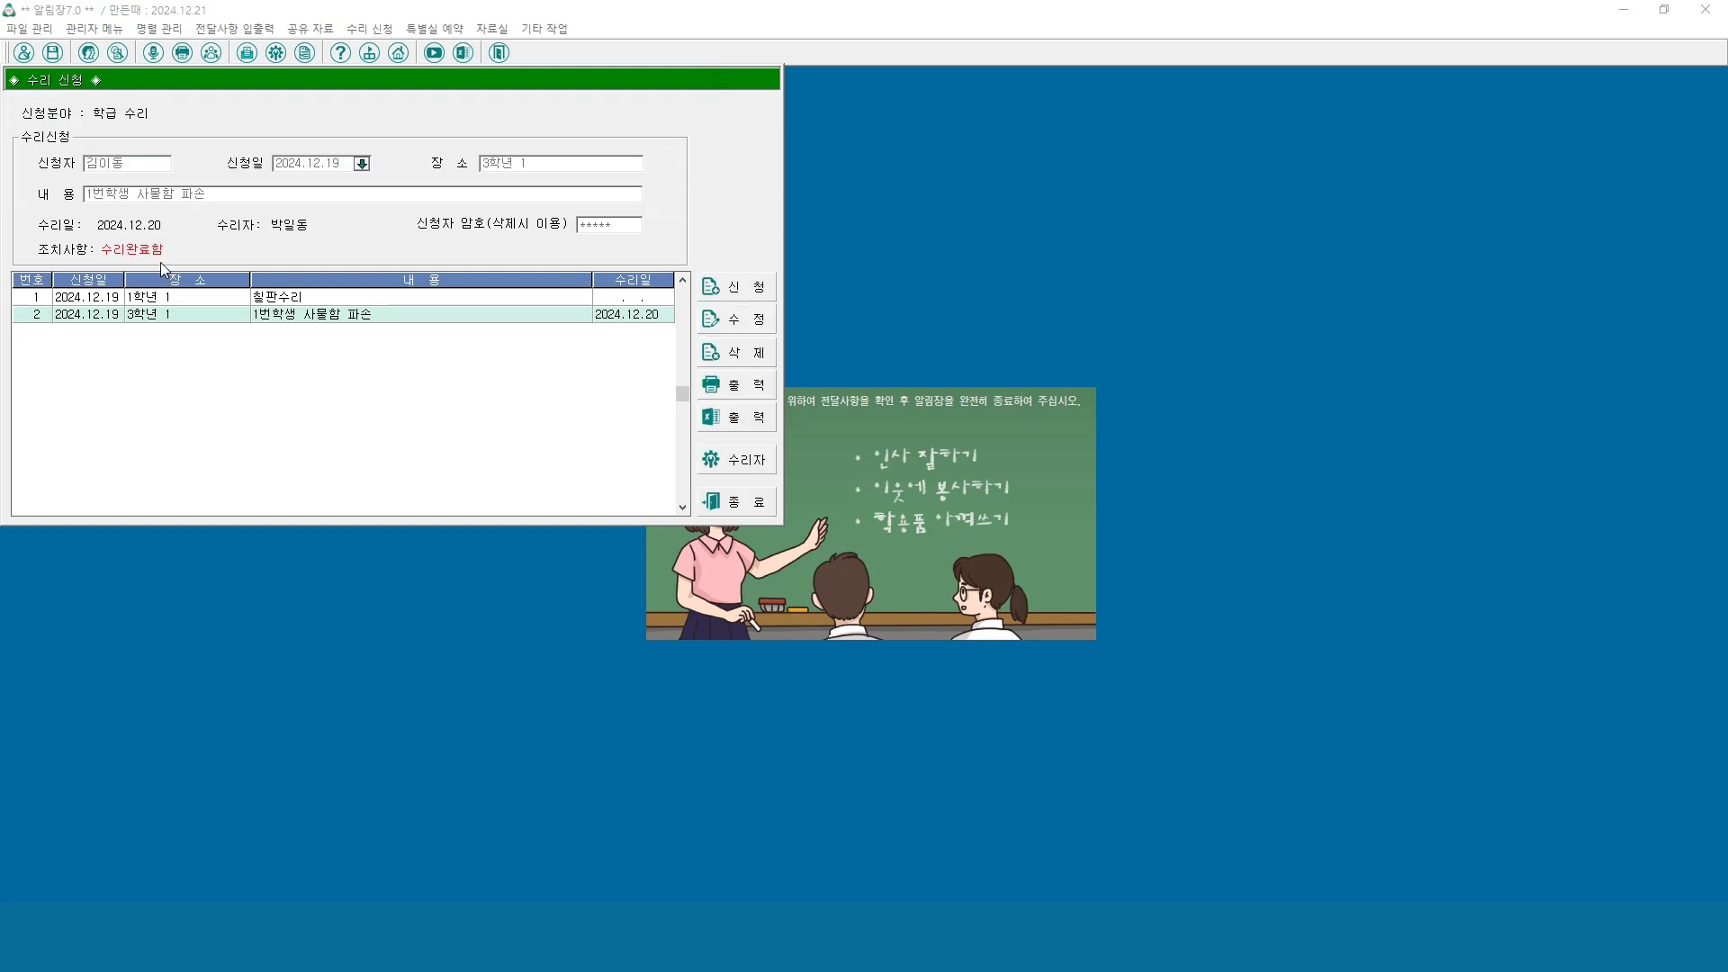